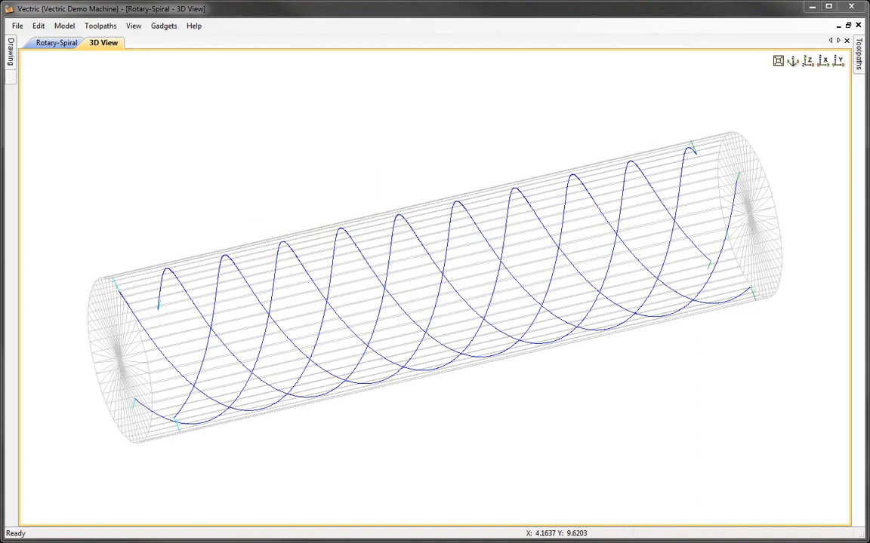
pyautogui.click(161, 28)
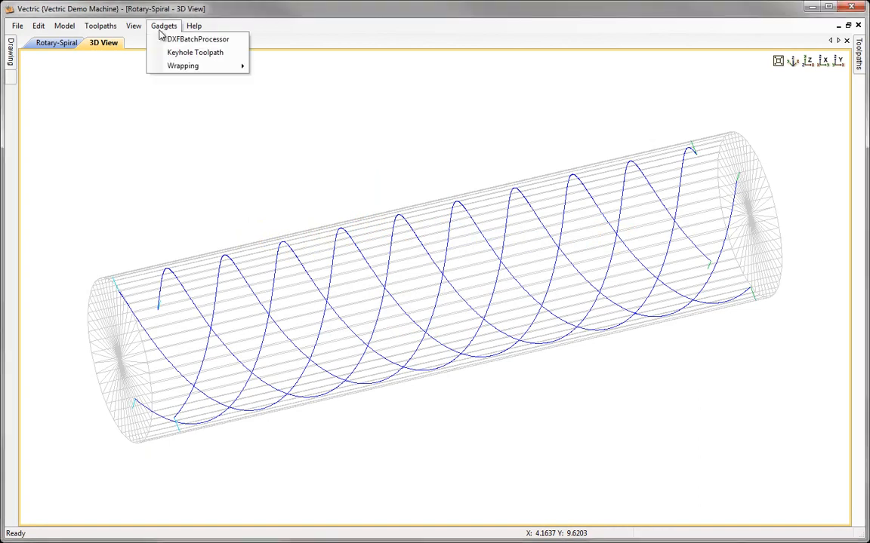
pyautogui.moveTo(169, 69)
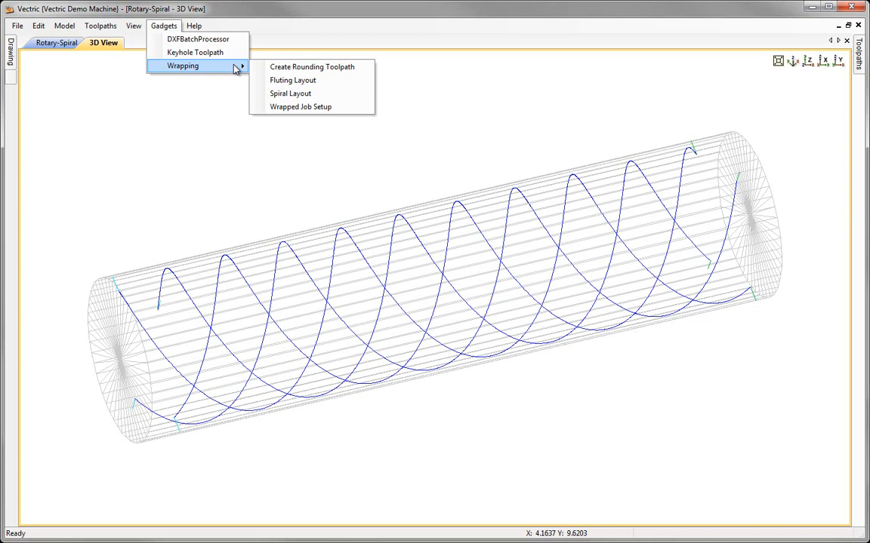
pyautogui.click(234, 9)
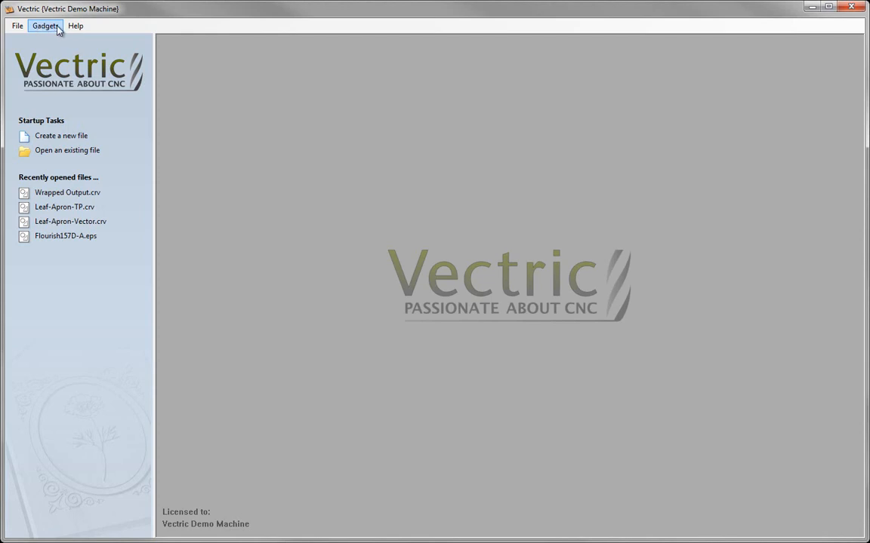
# Step: Create a wrapped job with the Wrapped Job Setup gadget for a cylinder 12 inches long and 3 inches in diameter
pyautogui.click(54, 26)
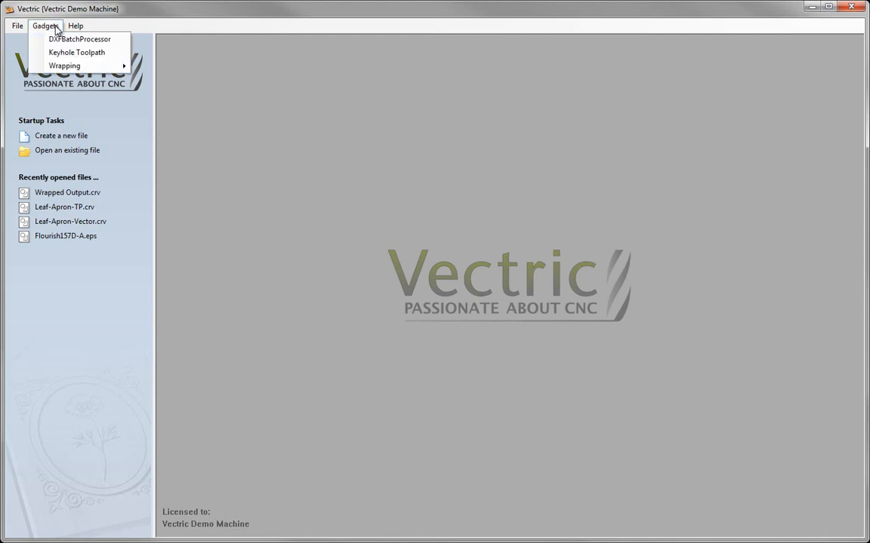
pyautogui.moveTo(68, 69)
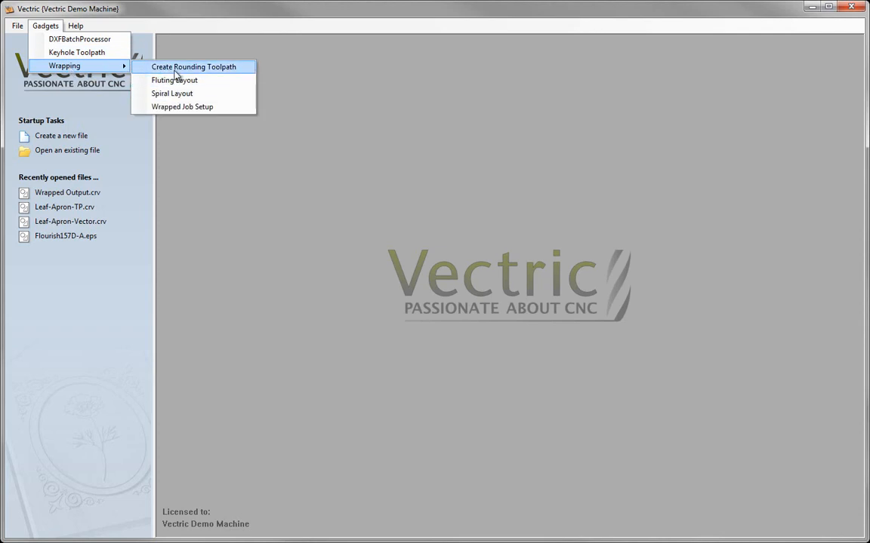
pyautogui.click(221, 109)
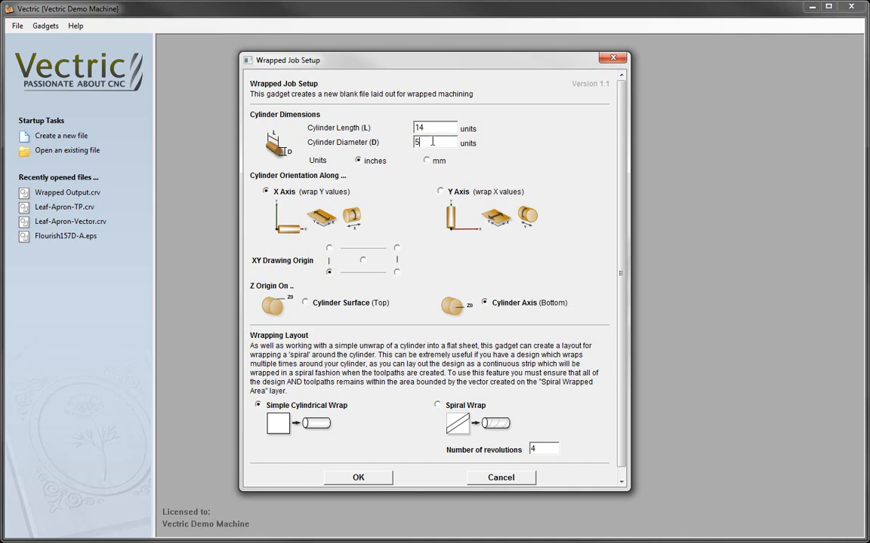
pyautogui.moveTo(427, 127); pyautogui.dragTo(399, 128)
pyautogui.write('12')
pyautogui.press('Tab')
pyautogui.write('3')
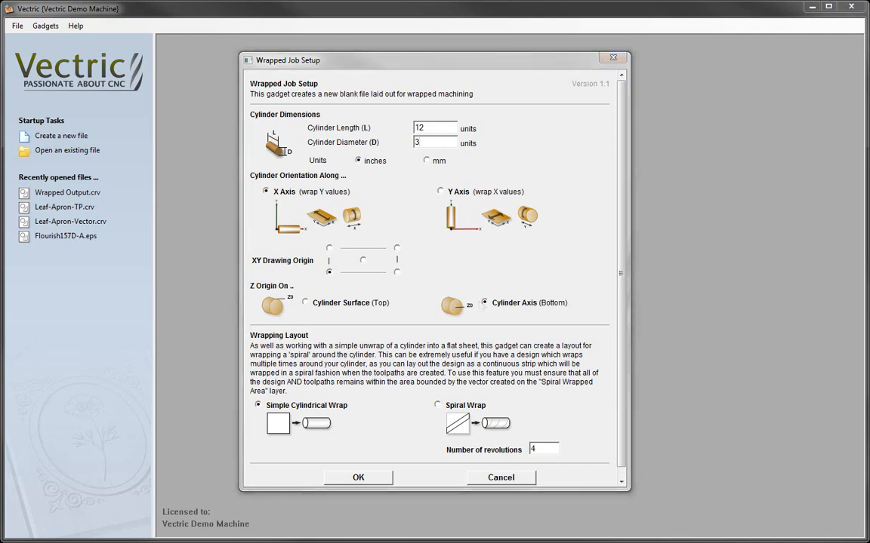
pyautogui.click(266, 61)
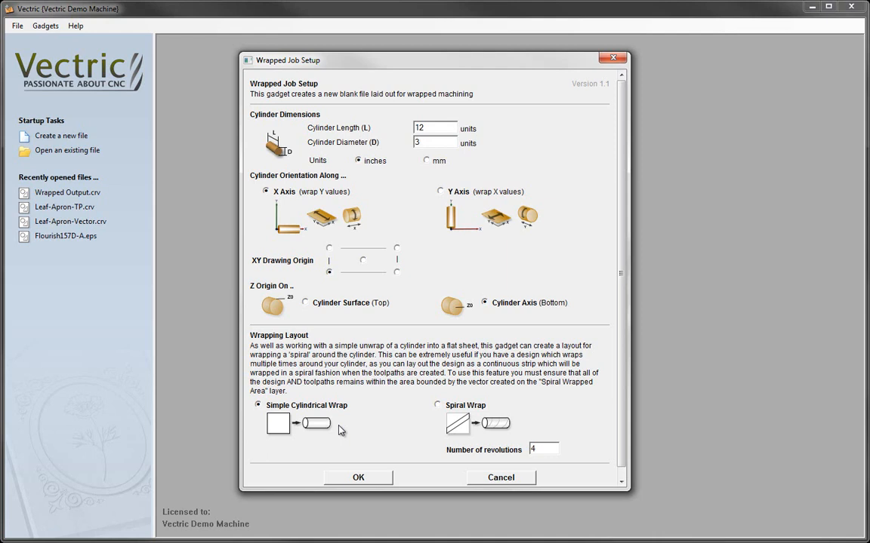
pyautogui.click(358, 479)
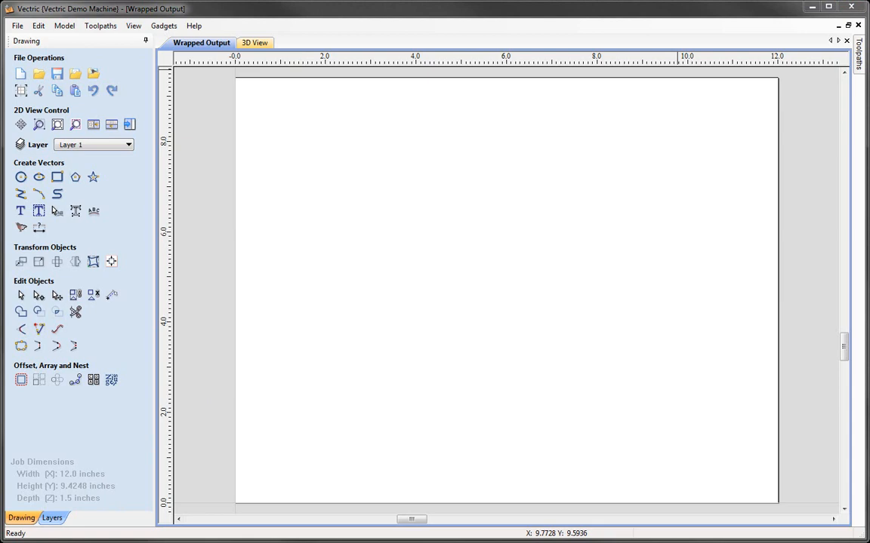
# Step: Add auto-layout text reading WRAPPED, ROTARY and TEXT on three separate lines across the job area
pyautogui.click(38, 211)
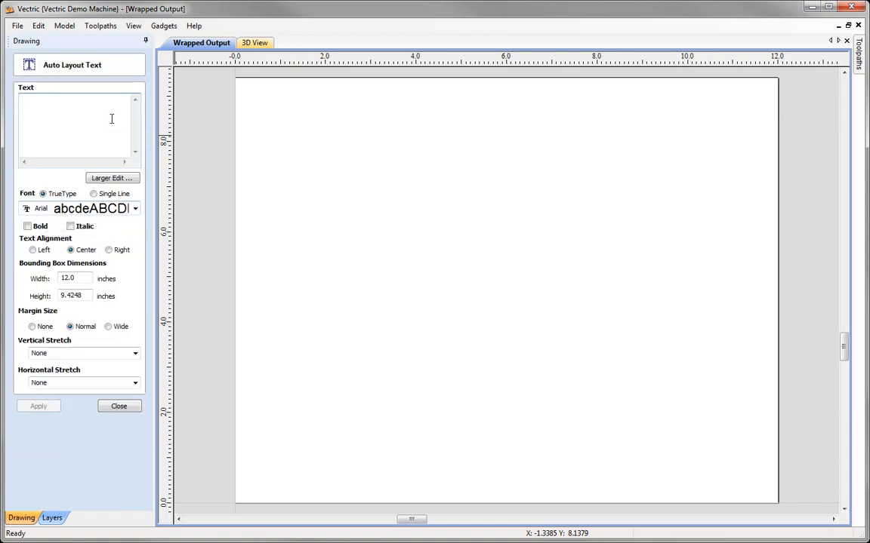
pyautogui.write('V')
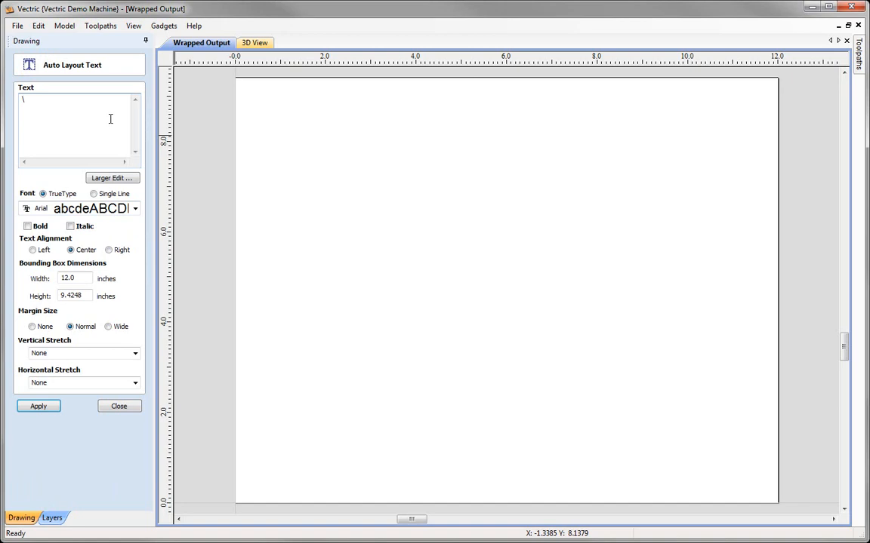
pyautogui.press('BackSpace')
pyautogui.write('WRAPPED')
pyautogui.press('Return')
pyautogui.write('ROTARY')
pyautogui.press('Return')
pyautogui.write('TEXT')
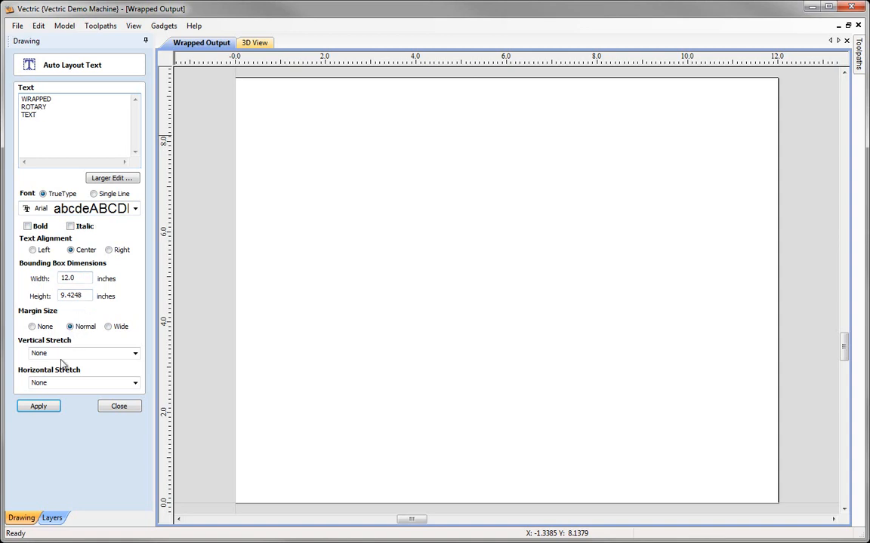
pyautogui.click(39, 407)
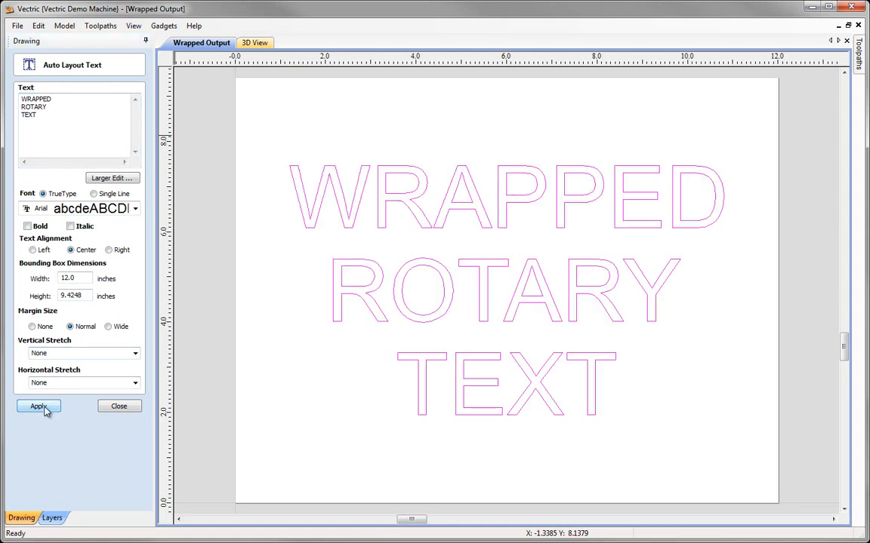
pyautogui.click(119, 407)
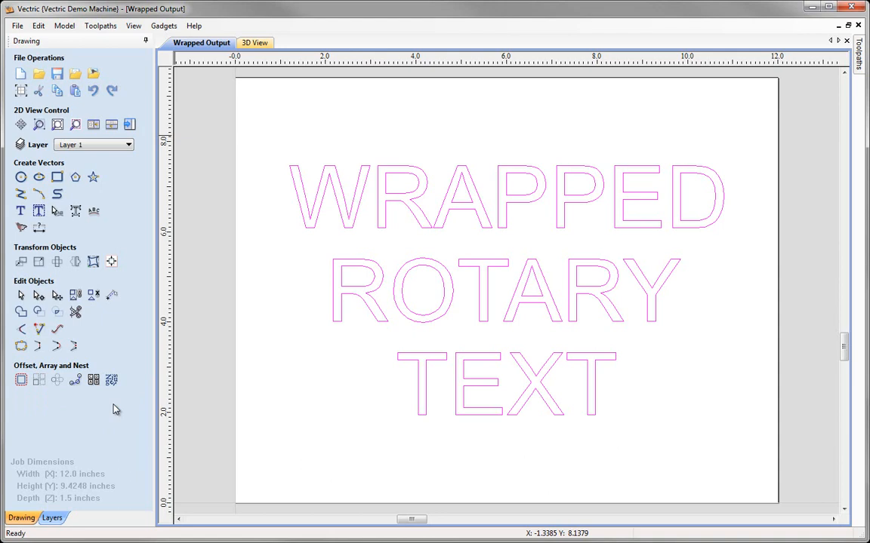
# Step: Switch to the toolpath operations, then review and accept the material setup's thickness, Z zero and XY datum
pyautogui.click(130, 125)
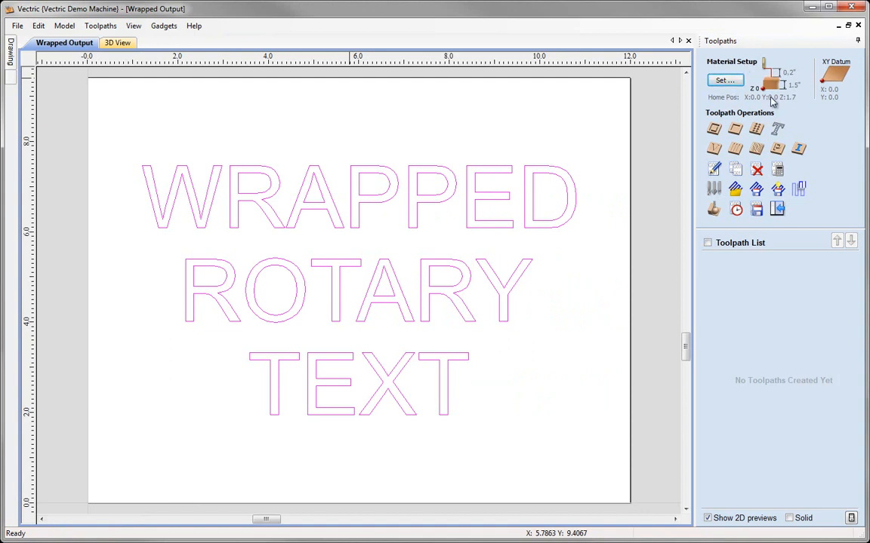
pyautogui.click(724, 80)
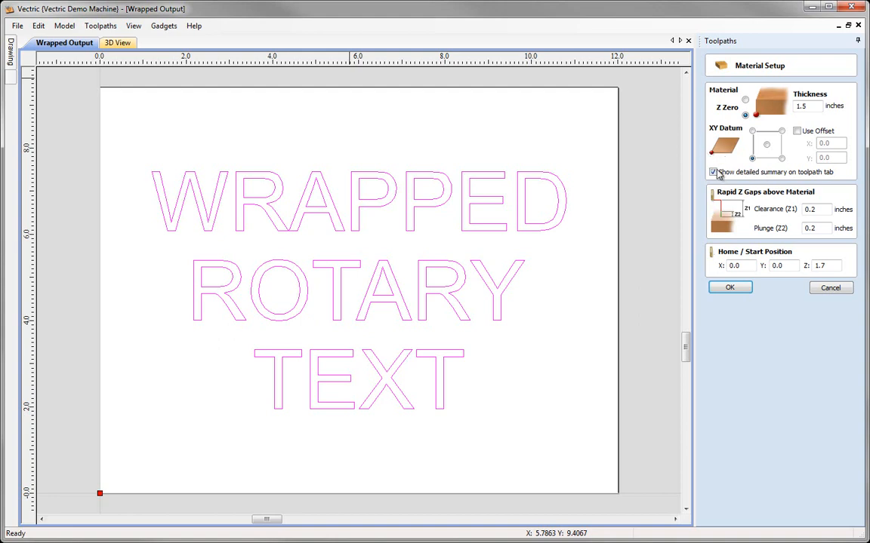
pyautogui.click(757, 172)
pyautogui.click(730, 287)
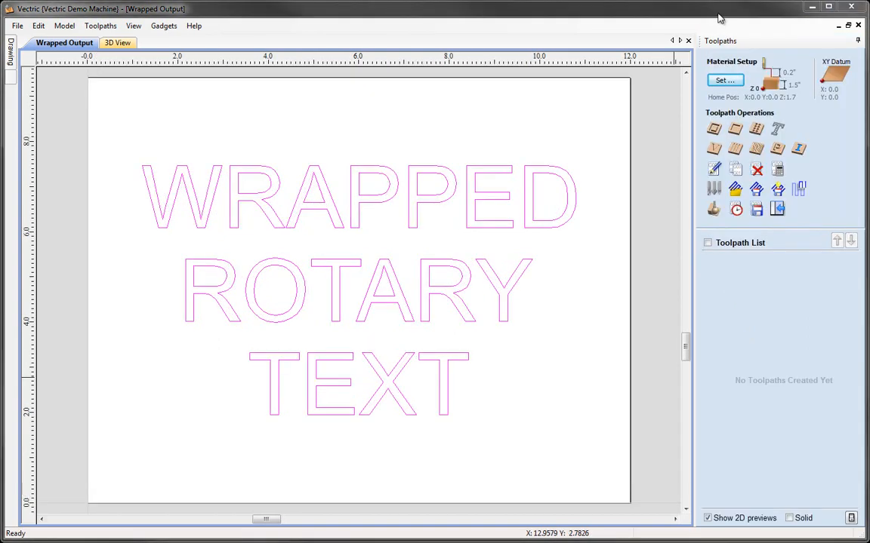
# Step: Set up a pocket toolpath for the text with start depth 0, cut depth 0.1 inches and the 0.125-inch end mill
pyautogui.click(734, 132)
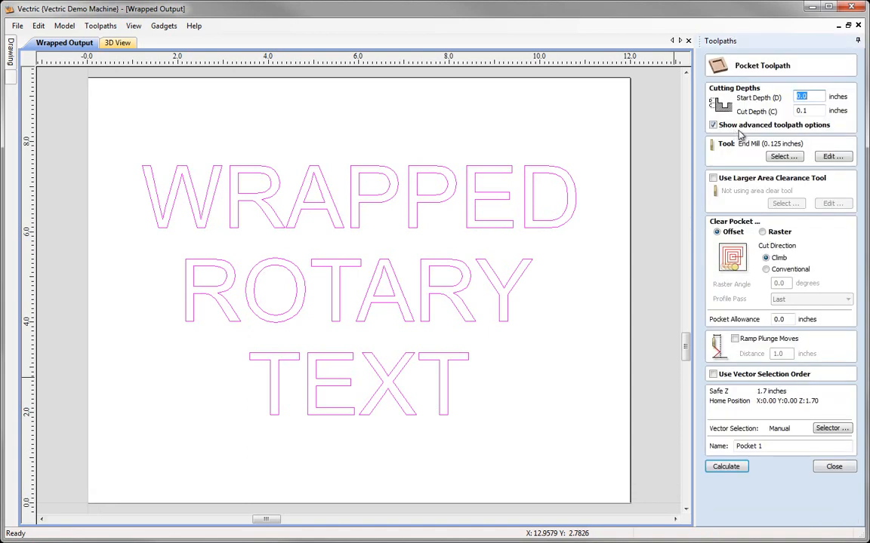
pyautogui.write('0')
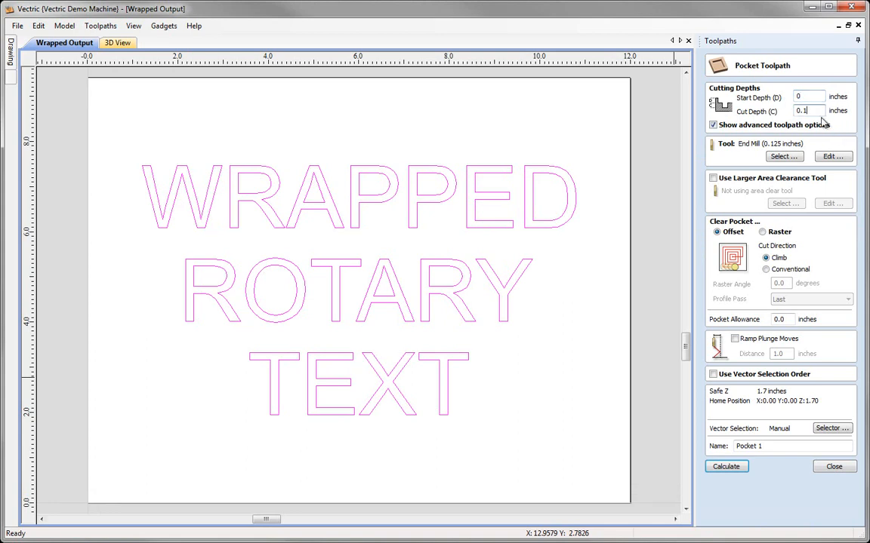
pyautogui.click(784, 157)
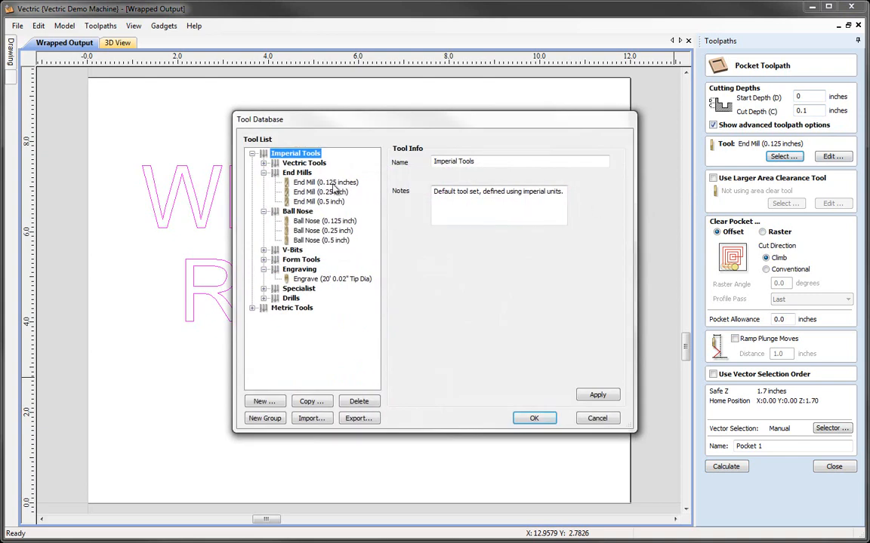
pyautogui.click(305, 182)
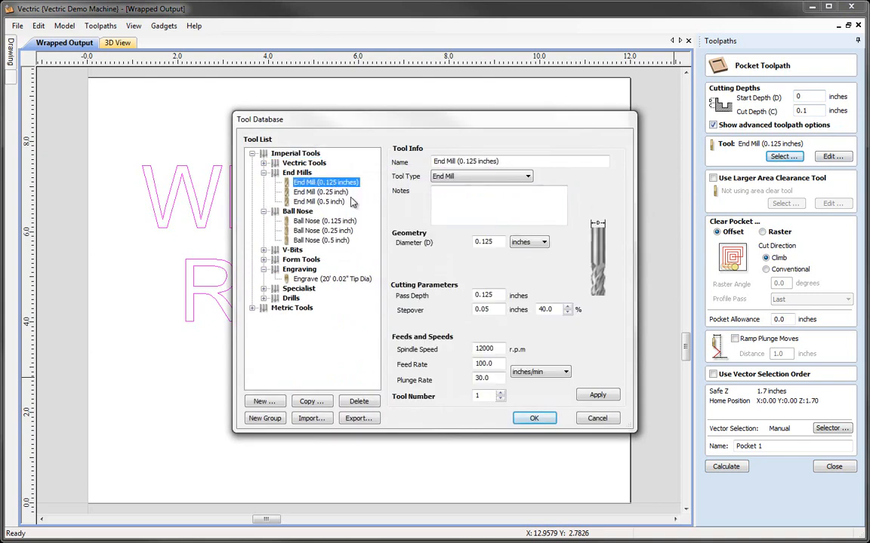
pyautogui.click(533, 419)
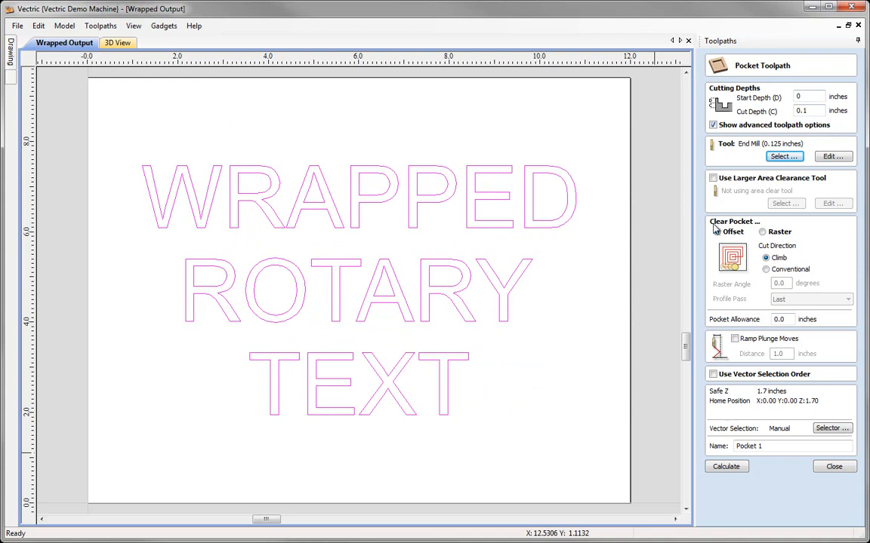
# Step: Name the pocket toolpath "Pocket Text" and calculate it
pyautogui.doubleClick(766, 447)
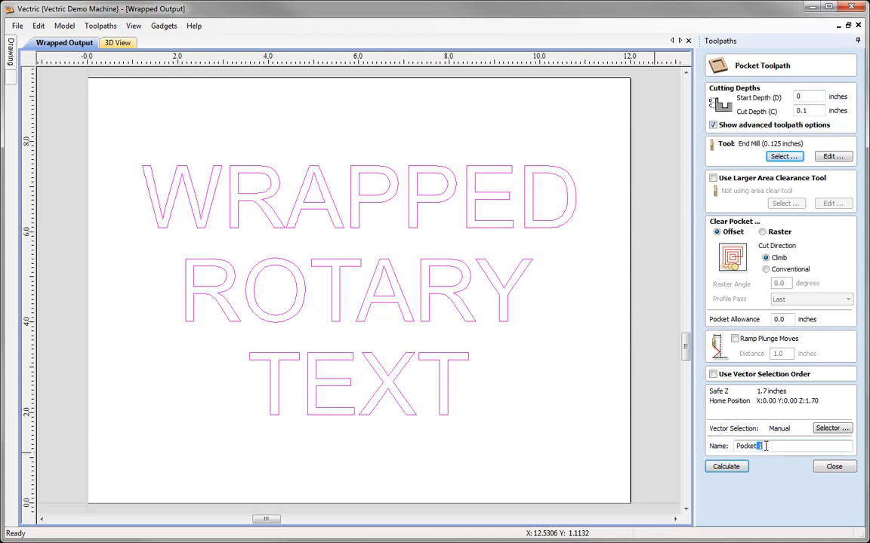
pyautogui.write('Text')
pyautogui.click(729, 468)
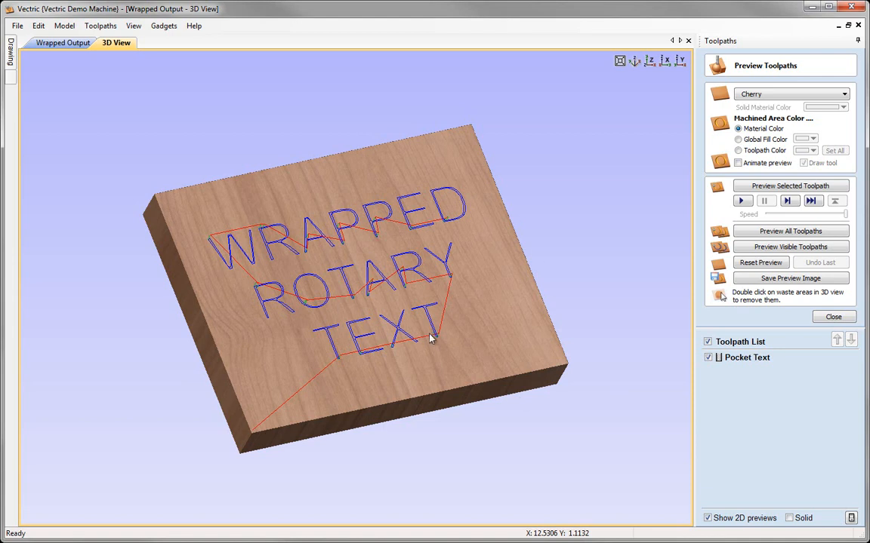
# Step: Preview the Pocket Text toolpath cut into the flat block, reset the preview and close it
pyautogui.scroll(2, 423, 324)
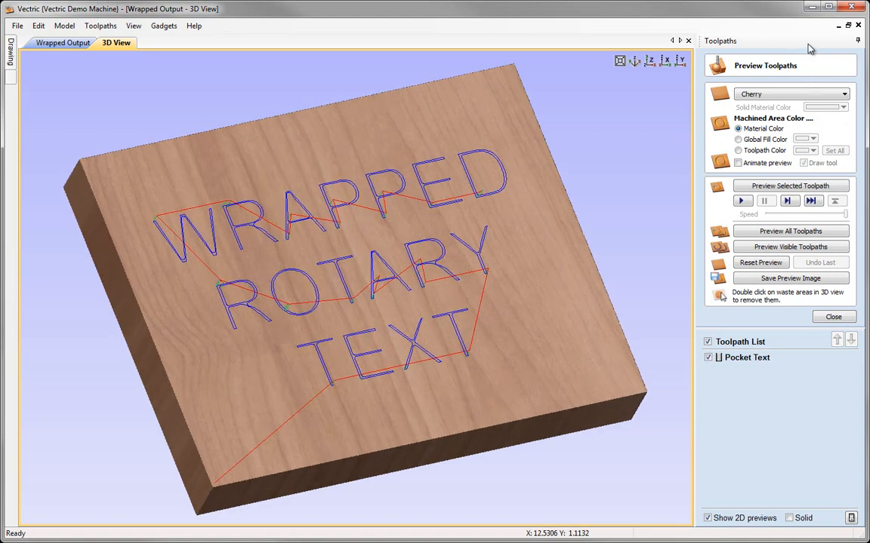
pyautogui.click(781, 189)
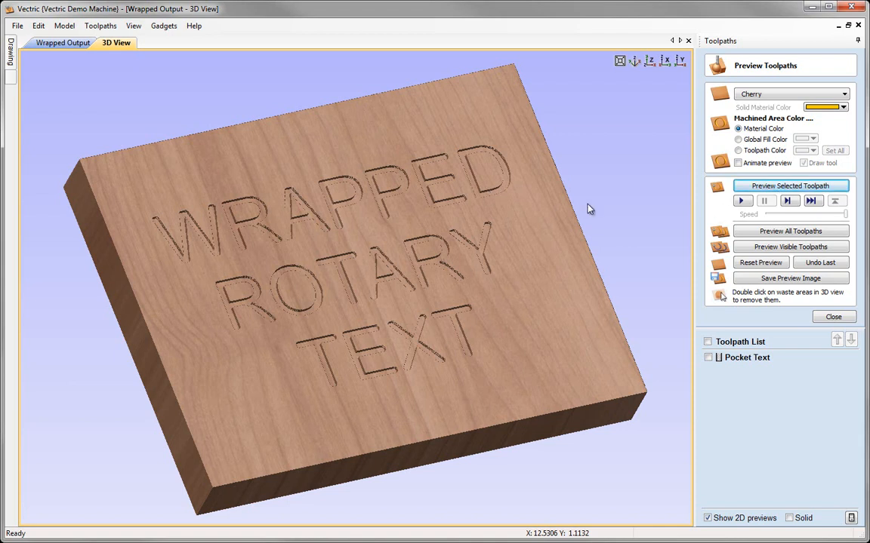
pyautogui.click(763, 262)
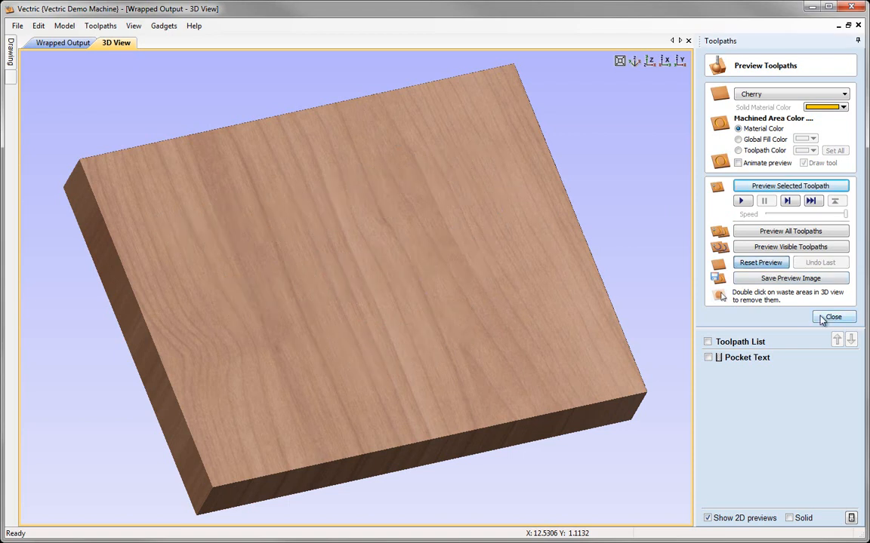
pyautogui.click(826, 317)
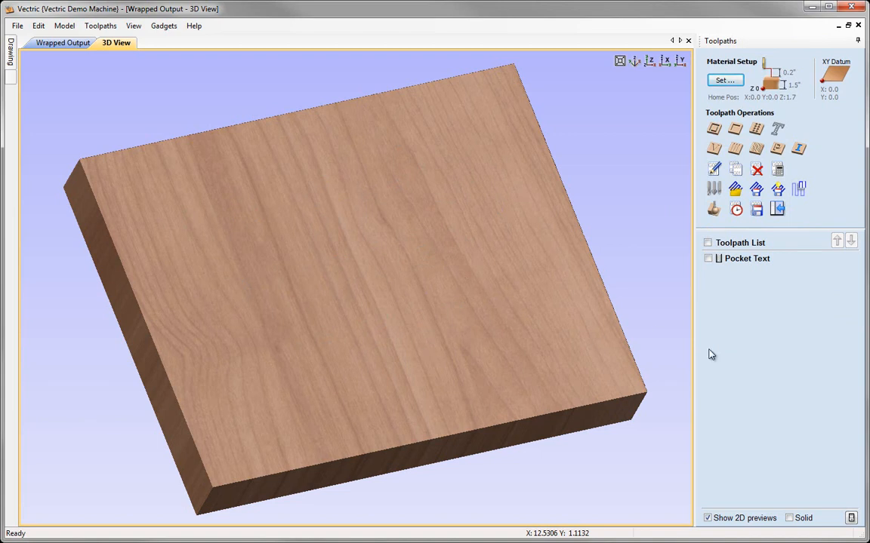
# Step: Show the Pocket Text toolpath in the 3D view and turn off the color shaded view
pyautogui.click(708, 259)
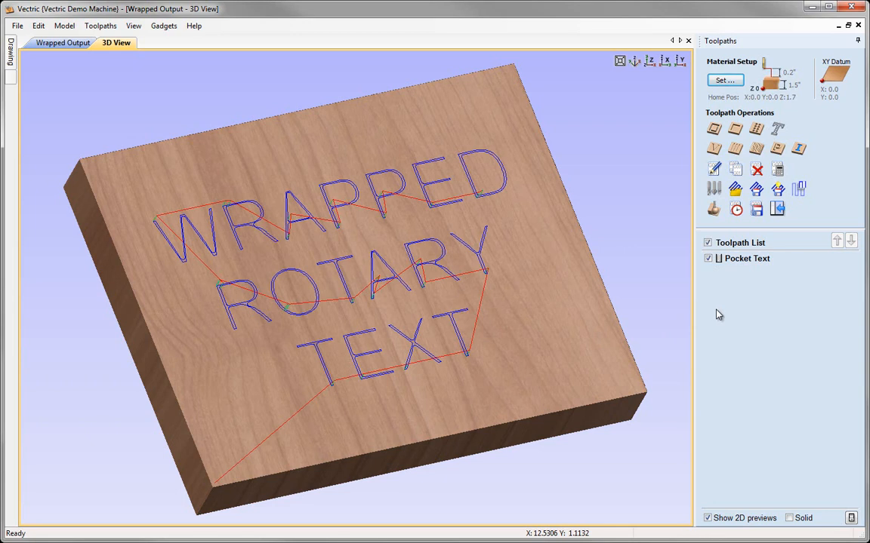
pyautogui.moveTo(710, 265)
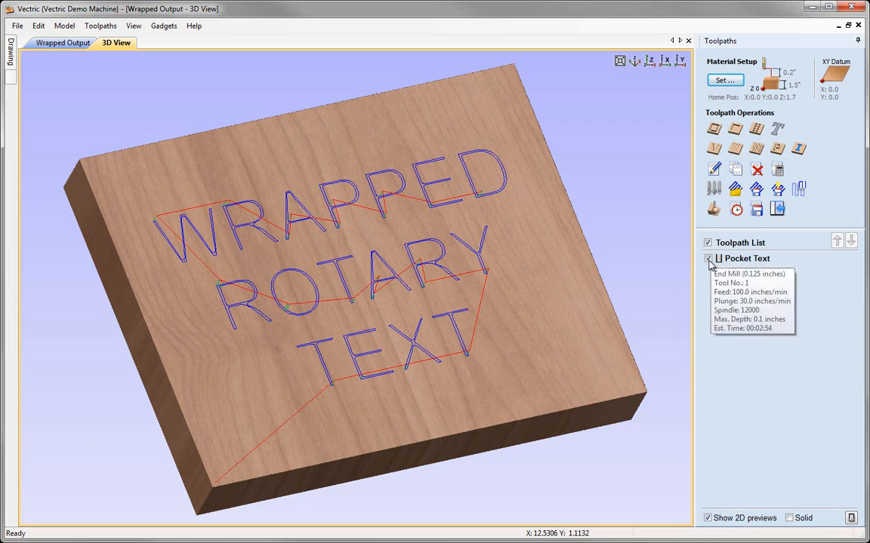
pyautogui.click(135, 27)
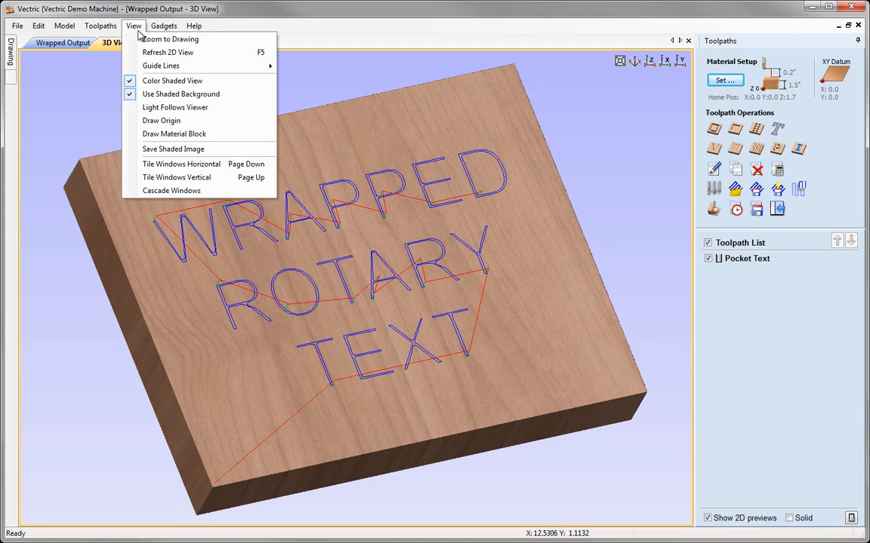
pyautogui.click(132, 82)
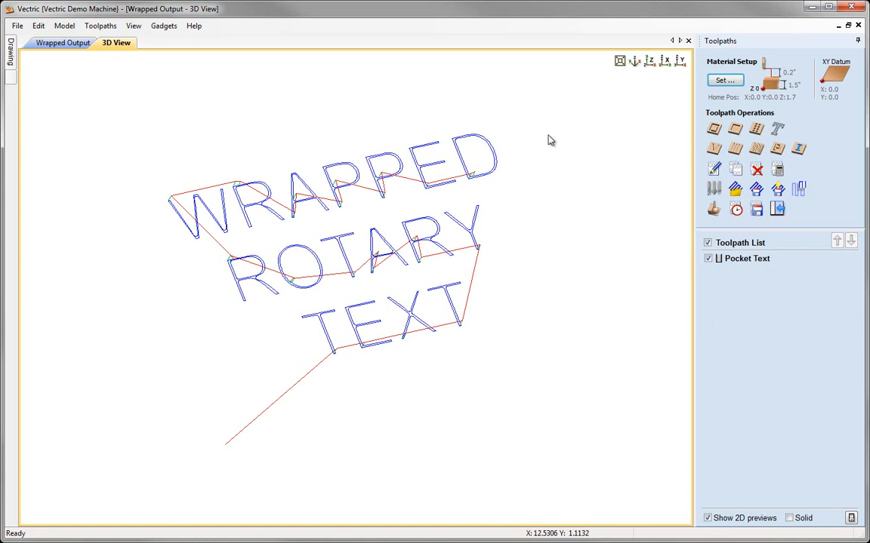
pyautogui.moveTo(330, 342)
pyautogui.mouseDown()
pyautogui.moveTo(445, 281)
pyautogui.moveTo(491, 219)
pyautogui.moveTo(487, 251)
pyautogui.moveTo(346, 333)
pyautogui.moveTo(336, 350)
pyautogui.mouseUp()
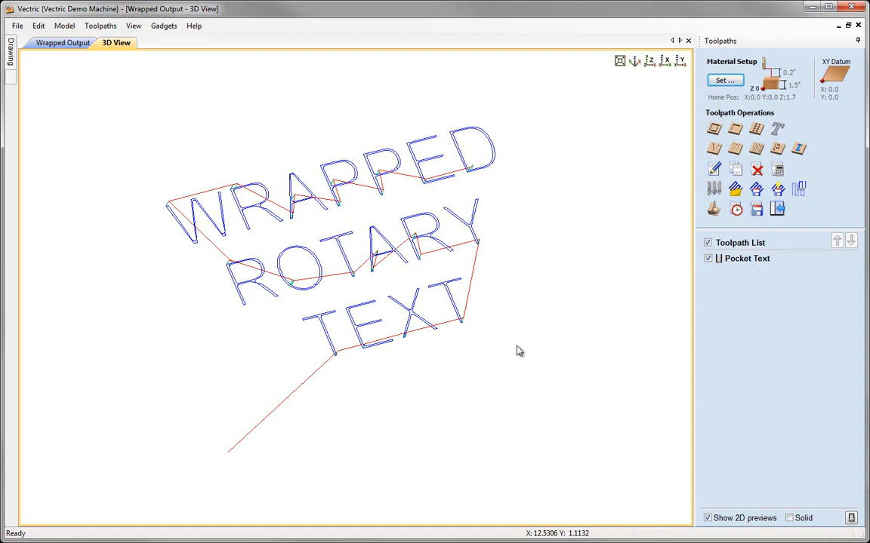
# Step: Wrap the Pocket Text toolpath's Y values around the X axis and examine it from several sides
pyautogui.click(101, 26)
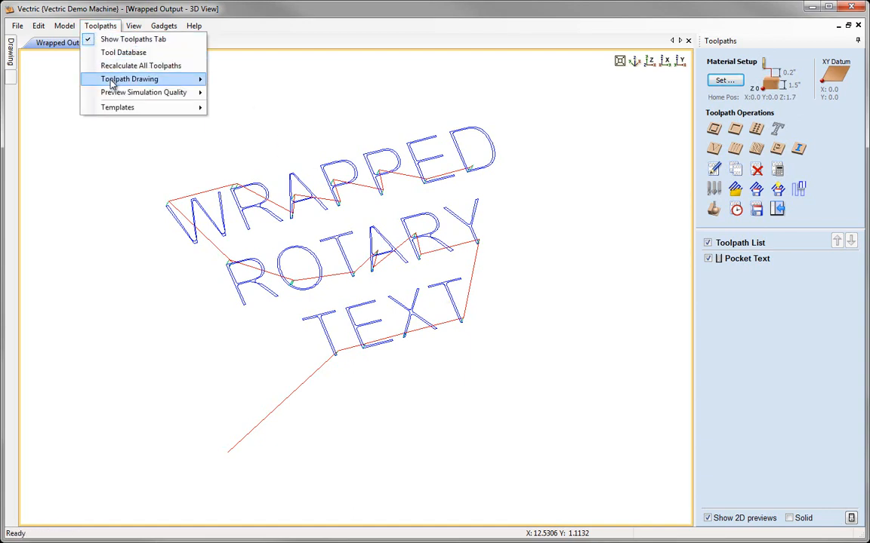
pyautogui.moveTo(113, 83)
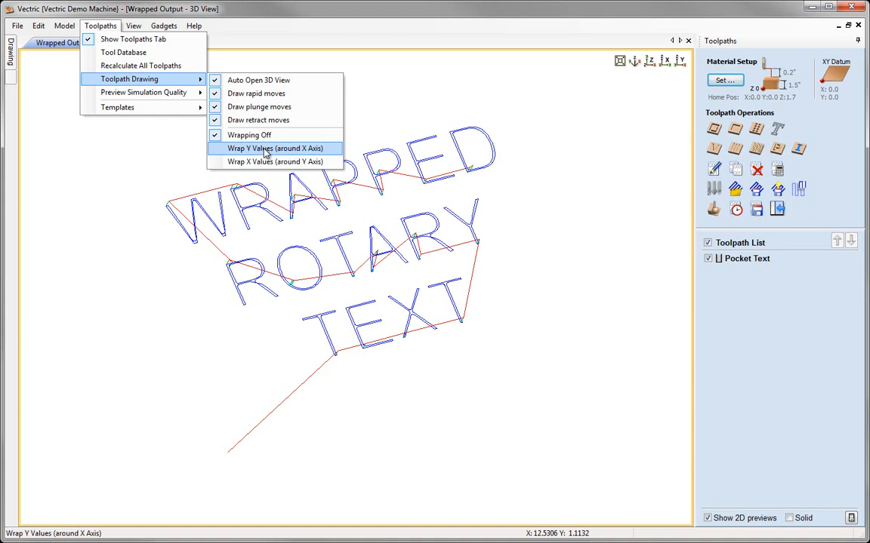
pyautogui.click(265, 150)
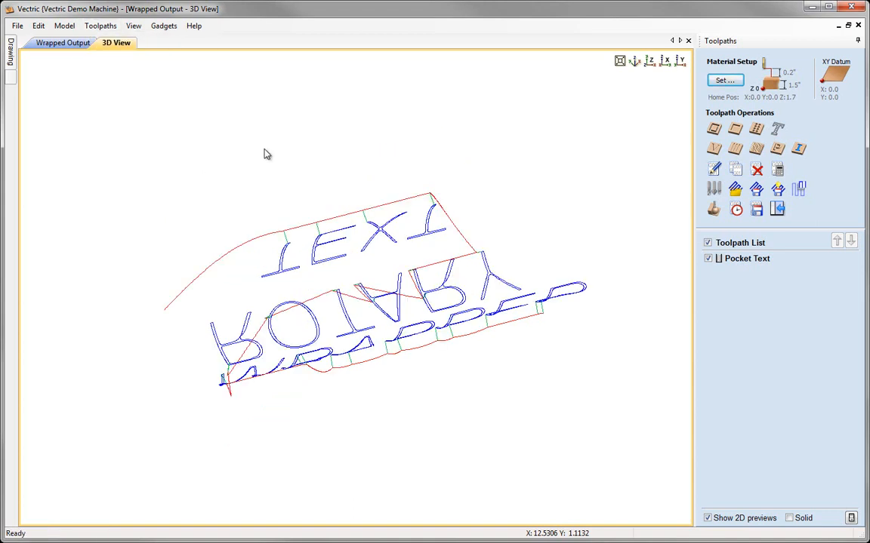
pyautogui.moveTo(297, 221); pyautogui.dragTo(439, 219)
pyautogui.moveTo(516, 156); pyautogui.dragTo(541, 26)
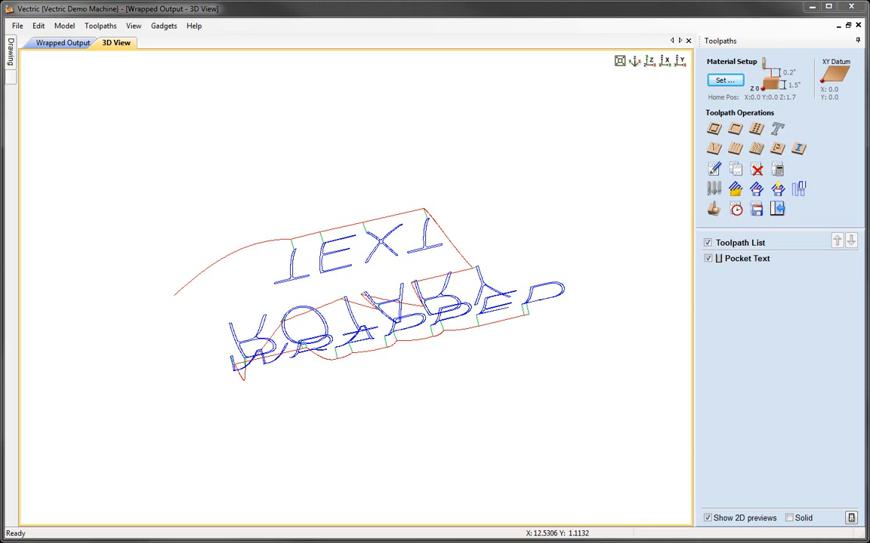
pyautogui.moveTo(355, 192); pyautogui.dragTo(557, 350)
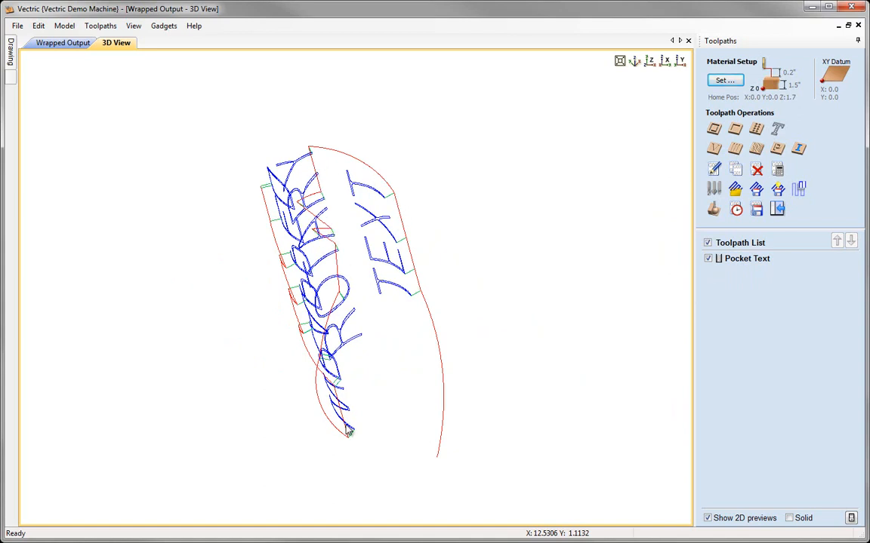
pyautogui.moveTo(352, 303); pyautogui.dragTo(444, 304)
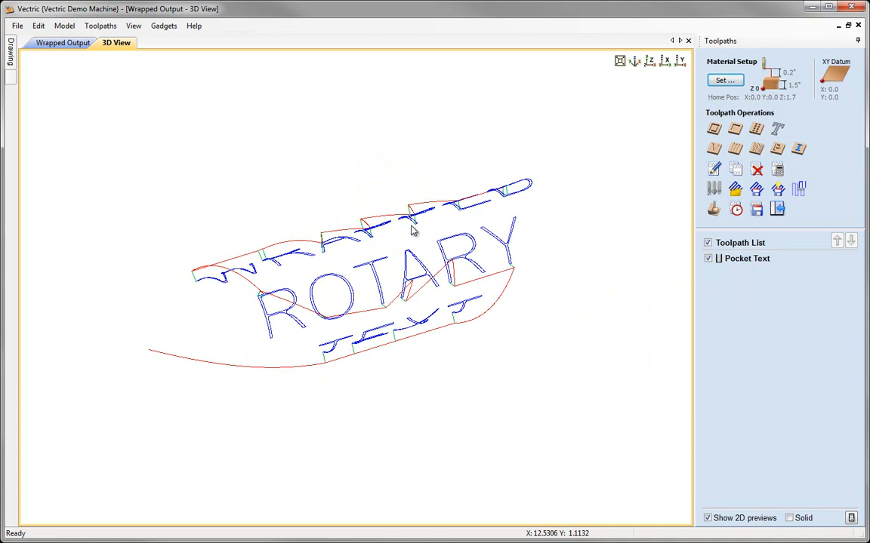
# Step: Hide the rapid moves in the toolpath drawing of the wrapped text
pyautogui.click(114, 28)
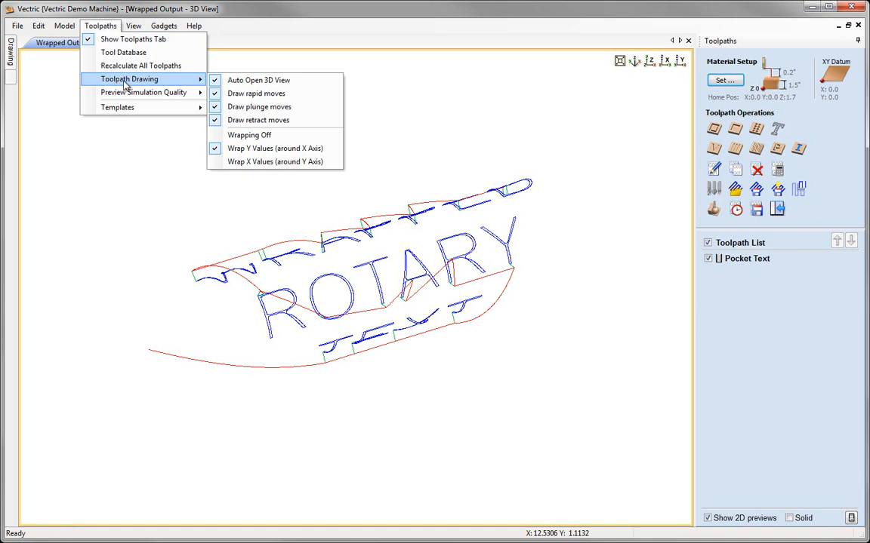
pyautogui.click(246, 96)
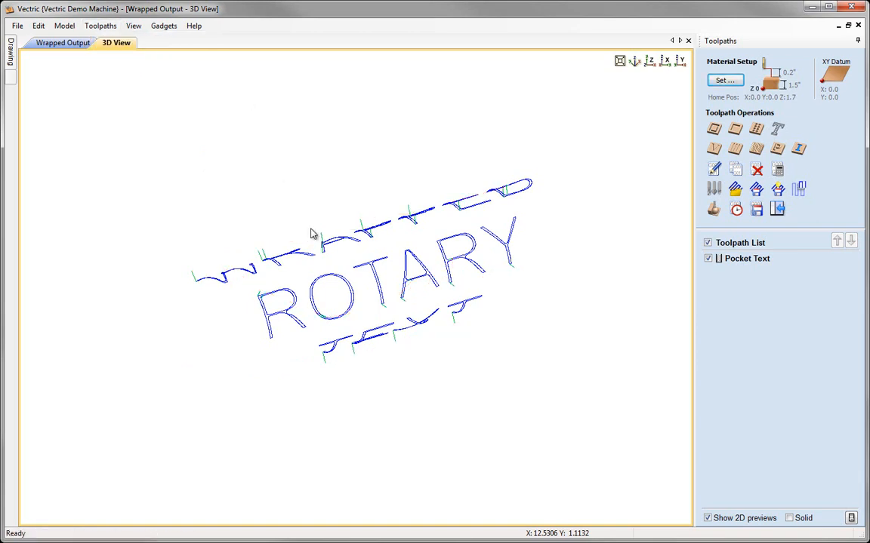
pyautogui.moveTo(299, 205)
pyautogui.mouseDown()
pyautogui.moveTo(504, 246)
pyautogui.moveTo(607, 279)
pyautogui.moveTo(383, 192)
pyautogui.moveTo(476, 253)
pyautogui.moveTo(420, 160)
pyautogui.moveTo(417, 222)
pyautogui.moveTo(417, 213)
pyautogui.moveTo(472, 329)
pyautogui.moveTo(385, 264)
pyautogui.moveTo(563, 218)
pyautogui.moveTo(332, 219)
pyautogui.mouseUp()
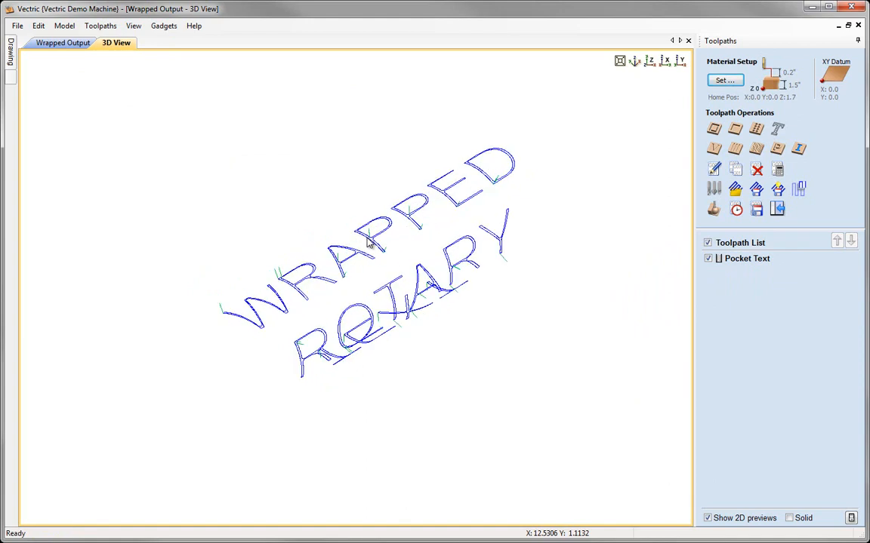
# Step: Draw the material block around the wrapped toolpath, inspect the cylinder and restore the isometric view
pyautogui.click(133, 26)
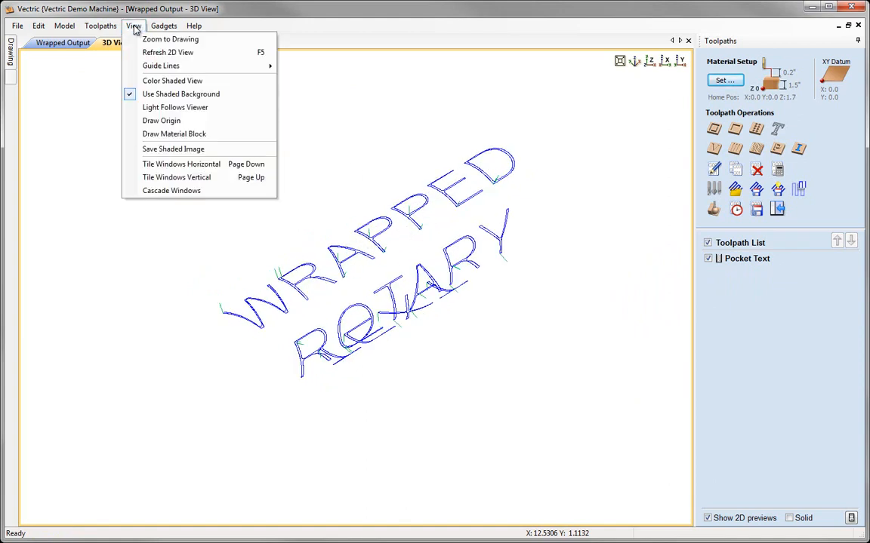
pyautogui.click(181, 134)
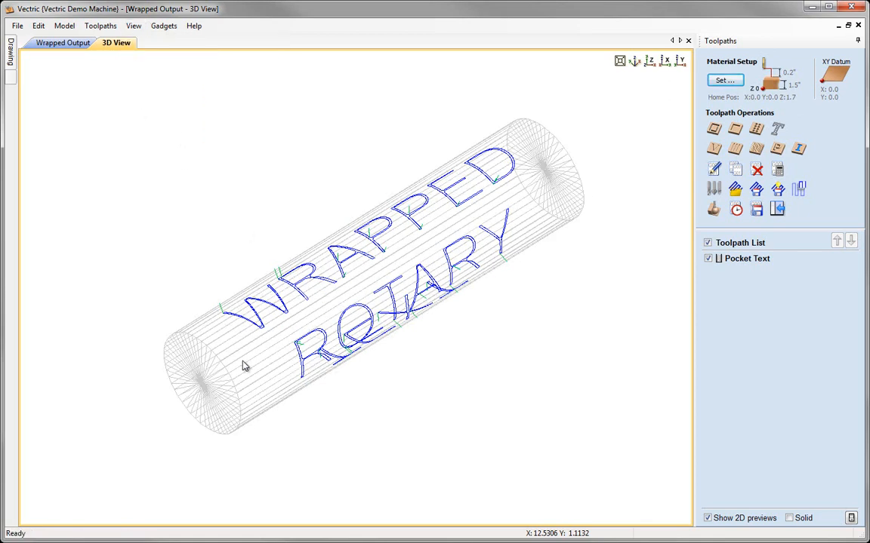
pyautogui.moveTo(225, 357); pyautogui.dragTo(336, 343)
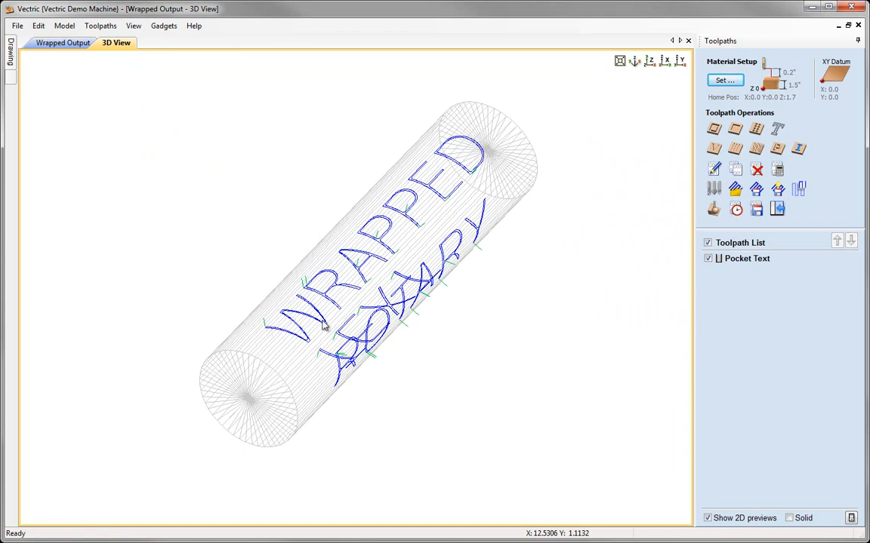
pyautogui.moveTo(276, 370); pyautogui.dragTo(596, 154)
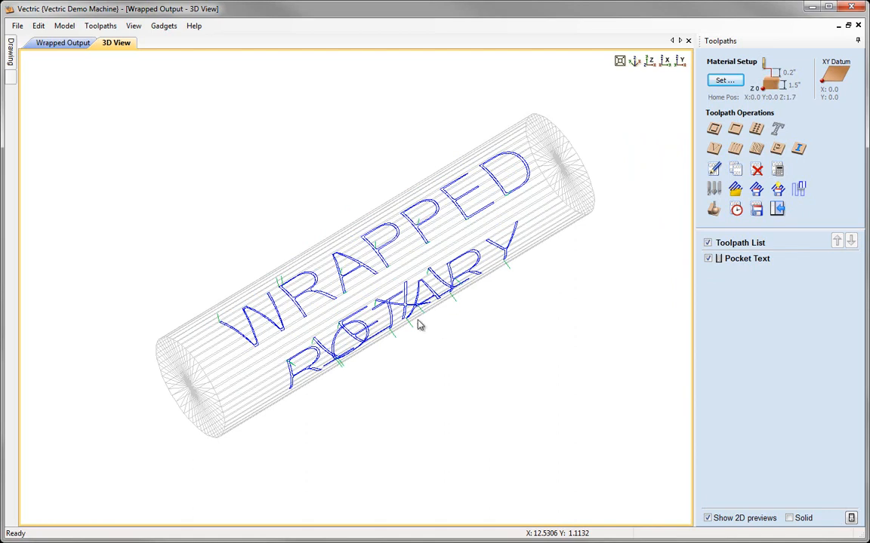
pyautogui.click(634, 62)
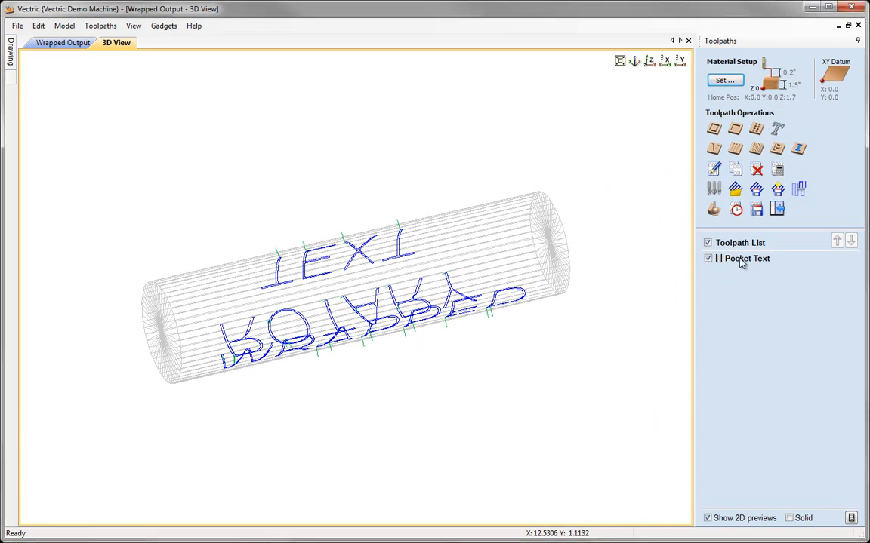
# Step: Delete the Pocket Text toolpath and return to the 2D drawing of the text
pyautogui.click(742, 260)
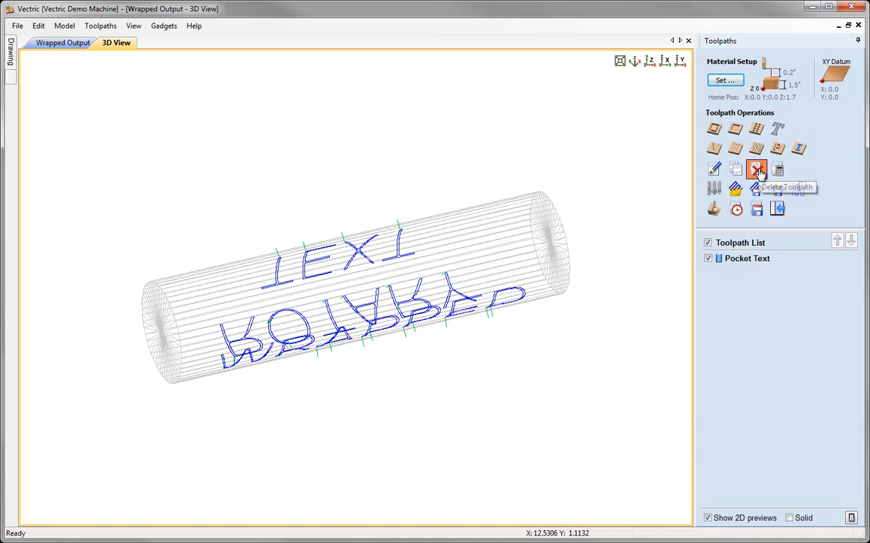
pyautogui.click(757, 169)
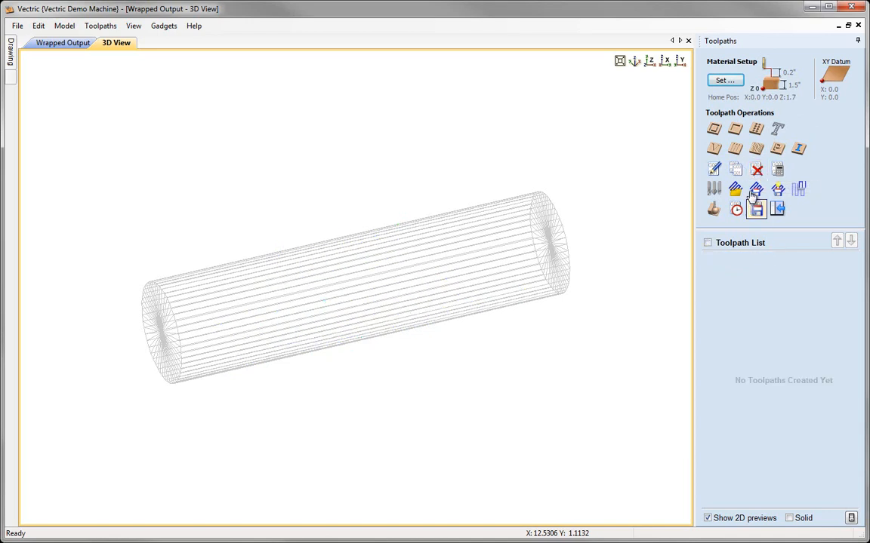
pyautogui.click(79, 46)
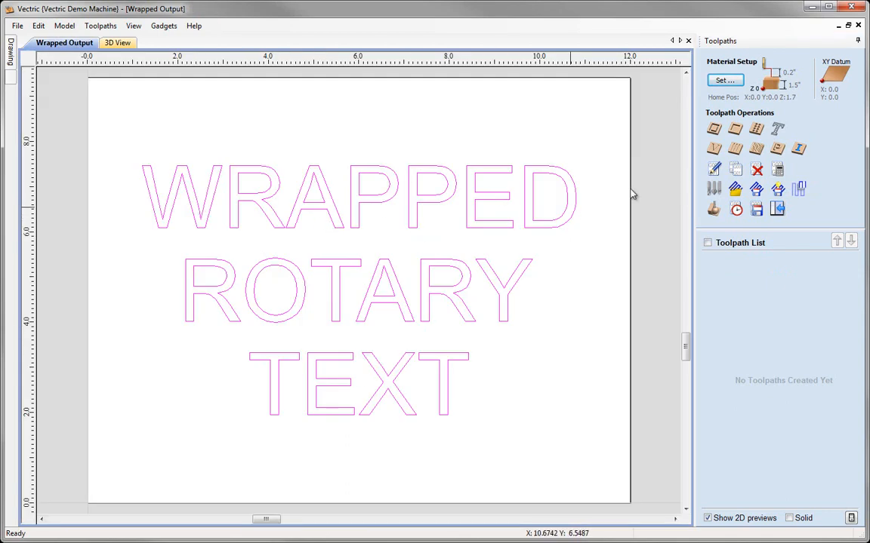
# Step: Switch off wrapped drawing and calculate a V-carve toolpath named "V-Carve Text" for the text with the 90-degree 0.5-inch V-bit
pyautogui.click(714, 150)
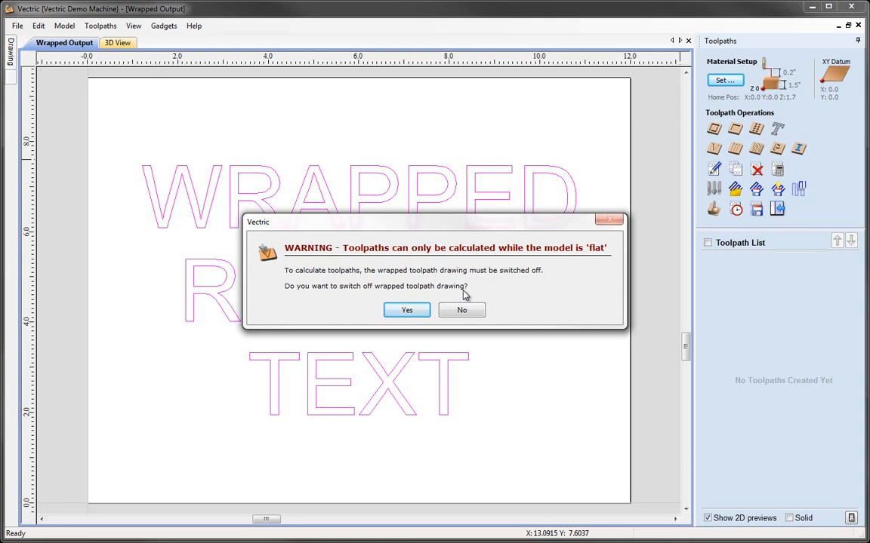
pyautogui.click(406, 311)
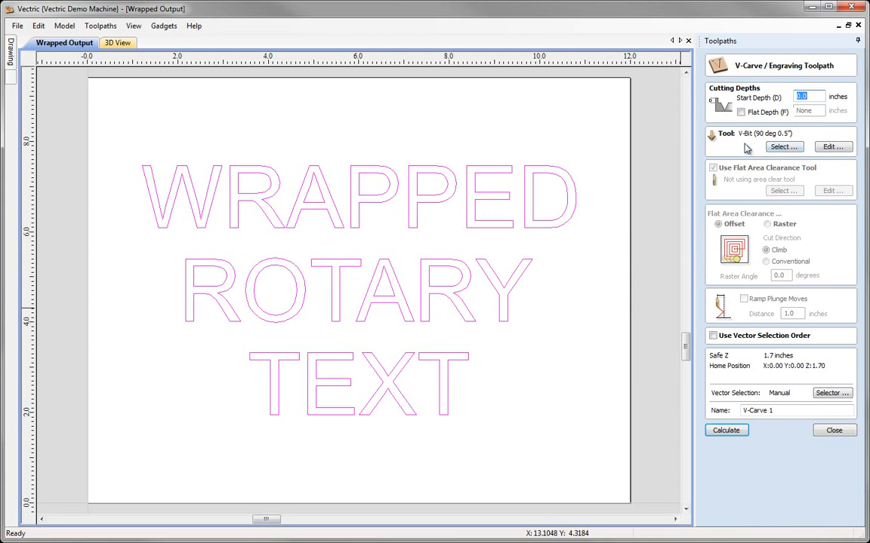
pyautogui.doubleClick(772, 410)
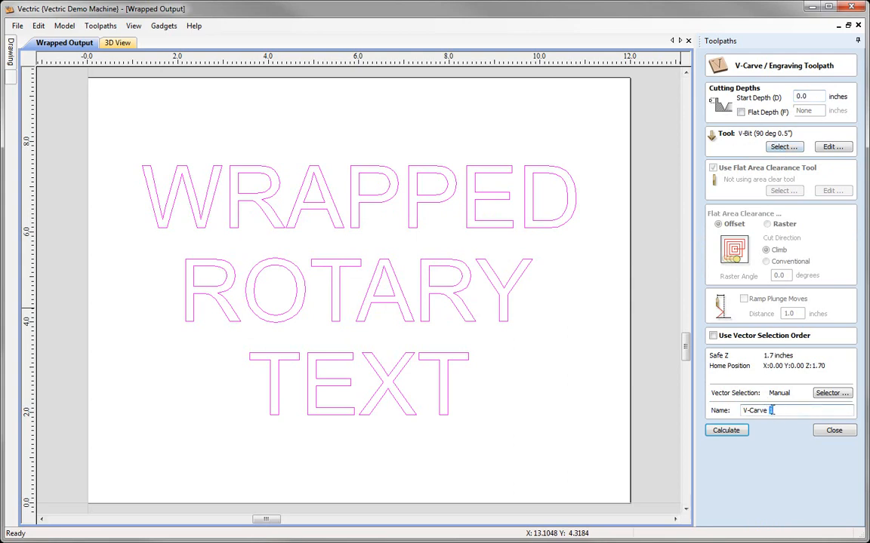
pyautogui.click(725, 430)
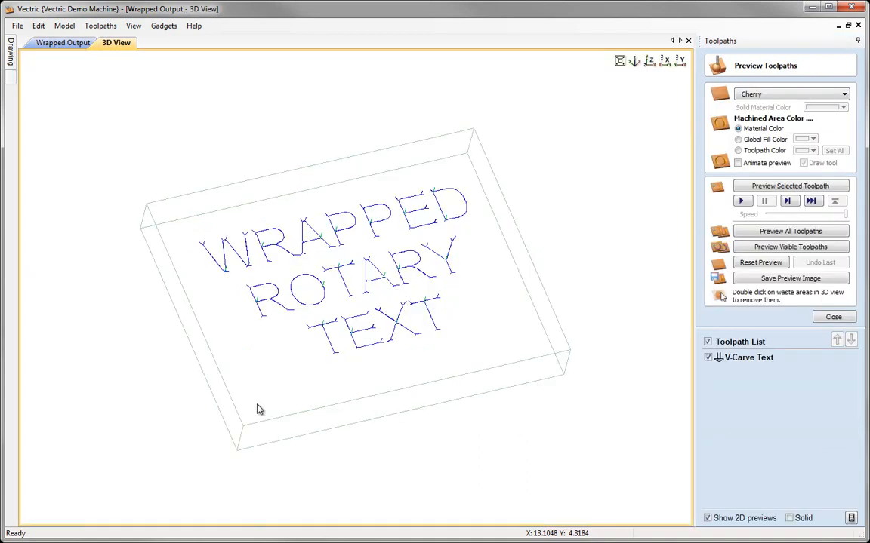
# Step: Inspect the flat V-Carve Text toolpath and wrap its Y values around the X axis
pyautogui.moveTo(257, 348); pyautogui.dragTo(382, 338)
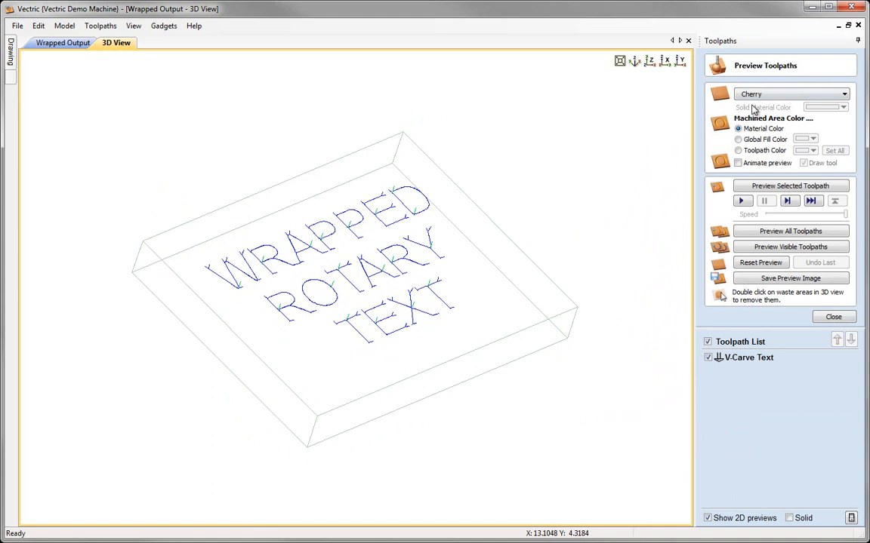
pyautogui.moveTo(277, 341); pyautogui.dragTo(388, 292)
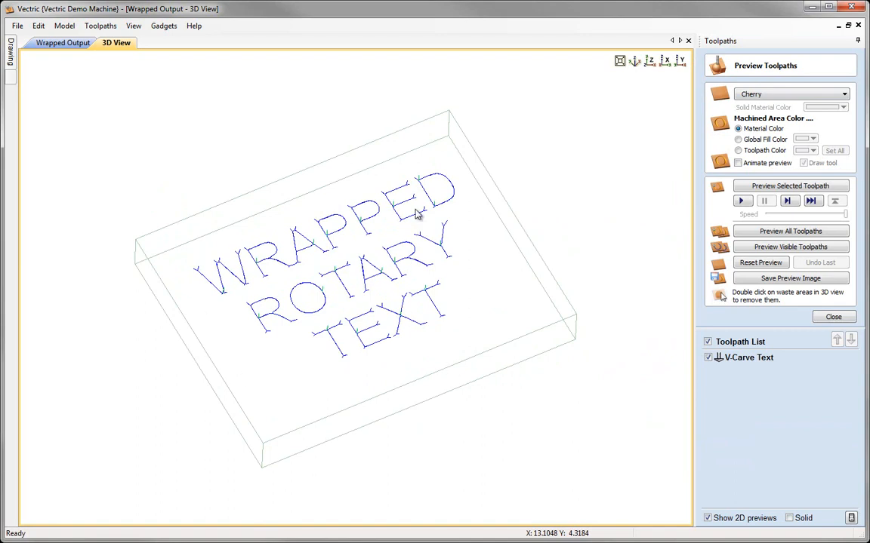
pyautogui.click(101, 26)
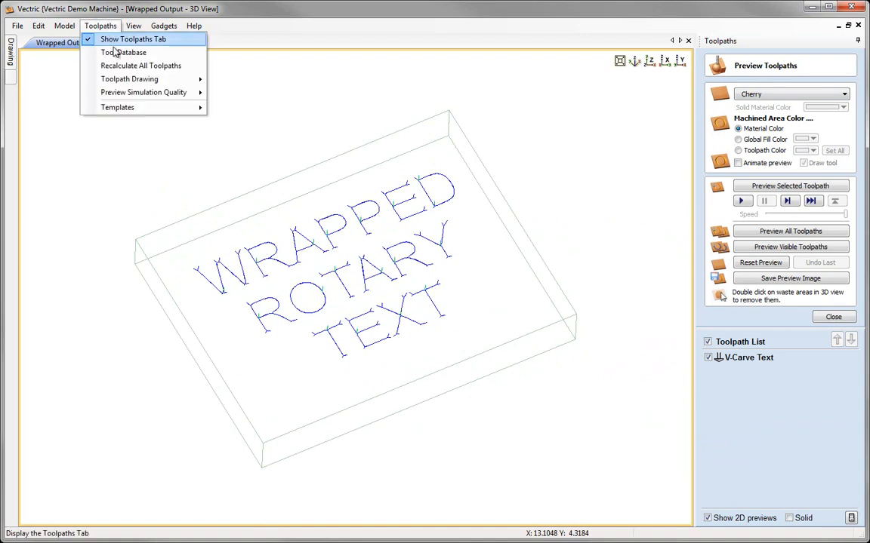
pyautogui.moveTo(132, 87)
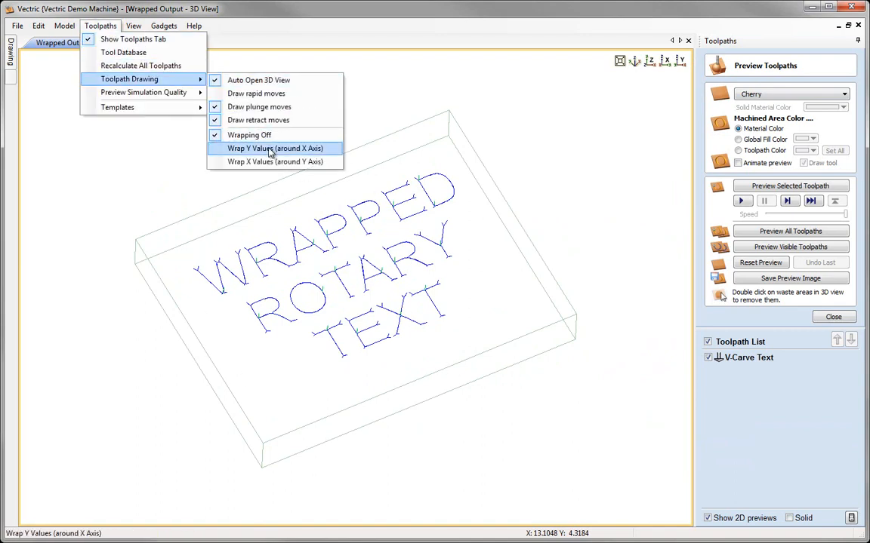
pyautogui.click(270, 151)
# Step: Examine the wrapped V-carve toolpath end-on, close up and along the cylinder for how the cuts follow its surface
pyautogui.moveTo(357, 213); pyautogui.dragTo(442, 163)
pyautogui.moveTo(403, 341); pyautogui.dragTo(425, 259)
pyautogui.scroll(5, 323, 262)
pyautogui.moveTo(310, 227); pyautogui.dragTo(293, 211)
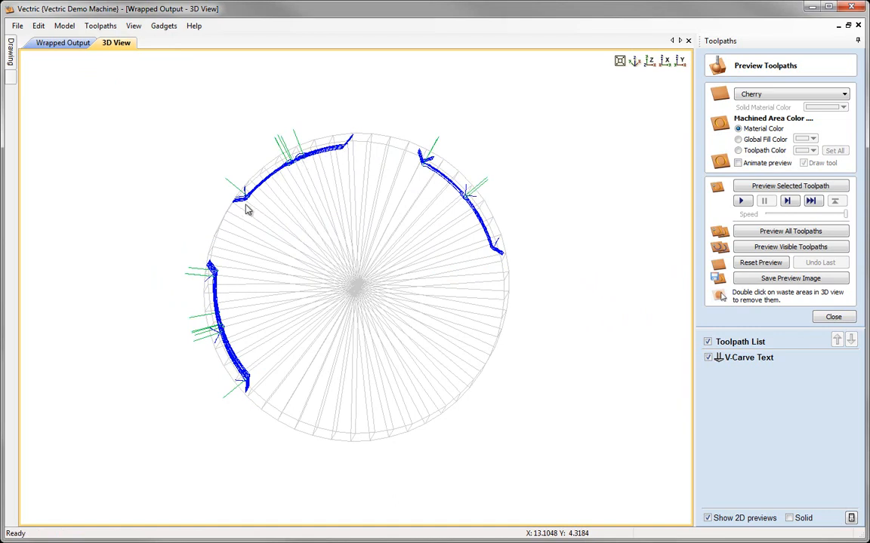
pyautogui.moveTo(400, 227); pyautogui.dragTo(574, 99)
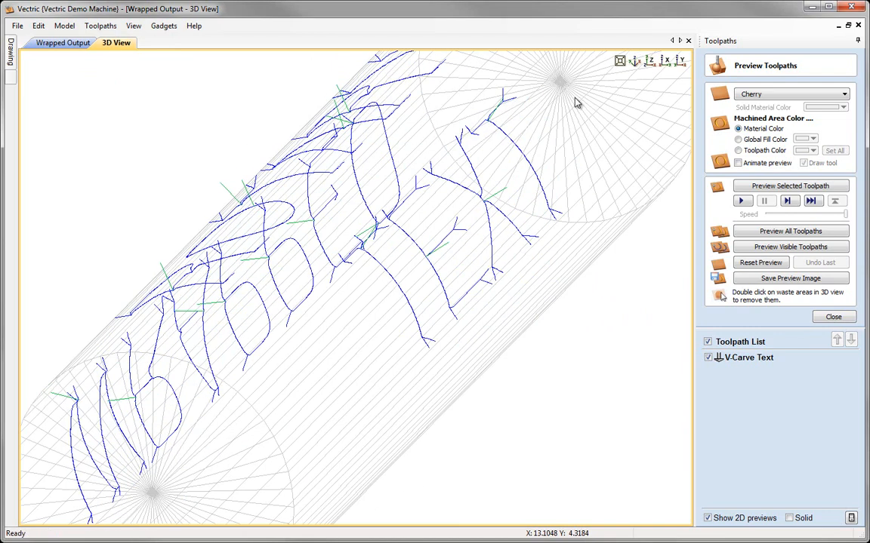
pyautogui.click(635, 59)
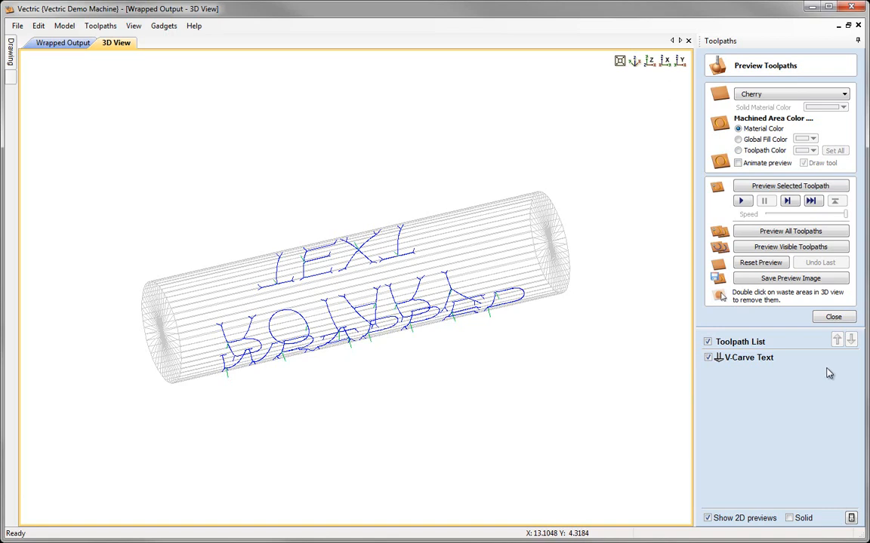
pyautogui.moveTo(401, 268); pyautogui.dragTo(421, 378)
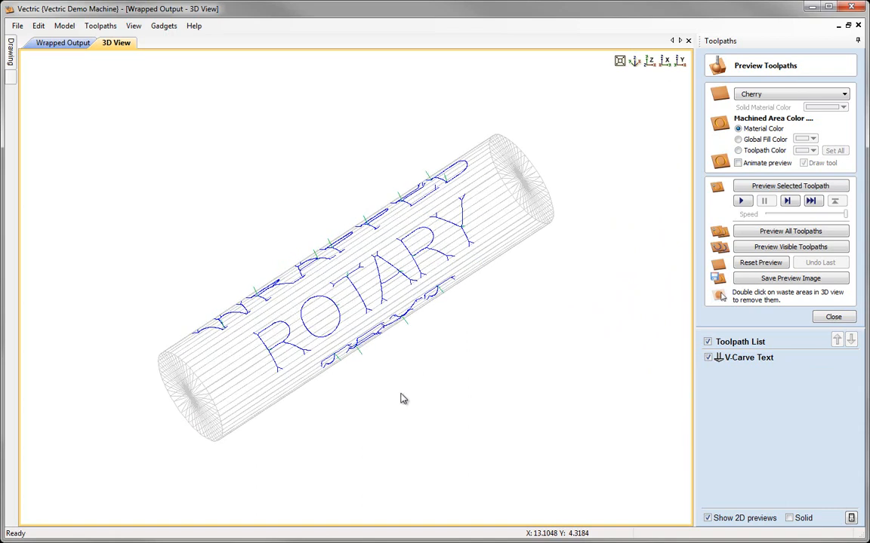
pyautogui.moveTo(411, 210); pyautogui.dragTo(509, 252)
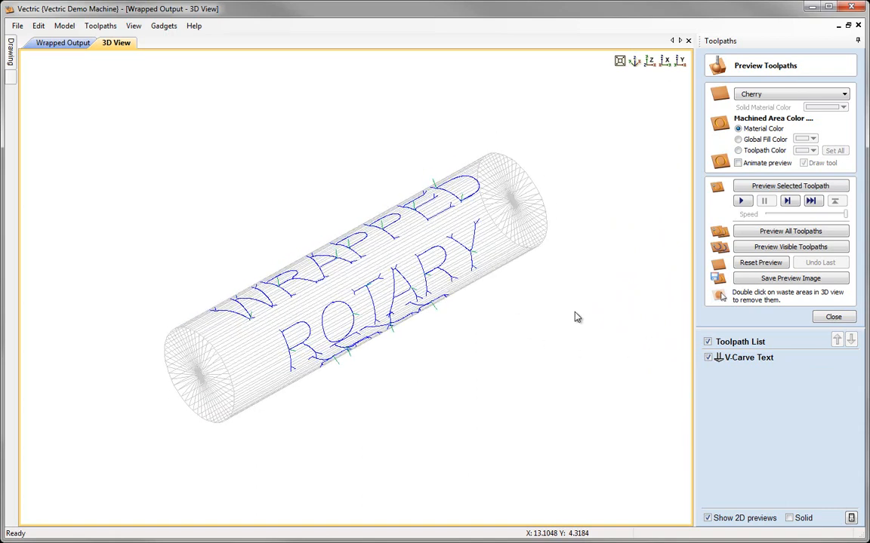
# Step: Set up saving of the V-Carve Text toolpath with the Mach2/3-WrapY2A ATC(inch)(*.txt) post processor
pyautogui.click(833, 318)
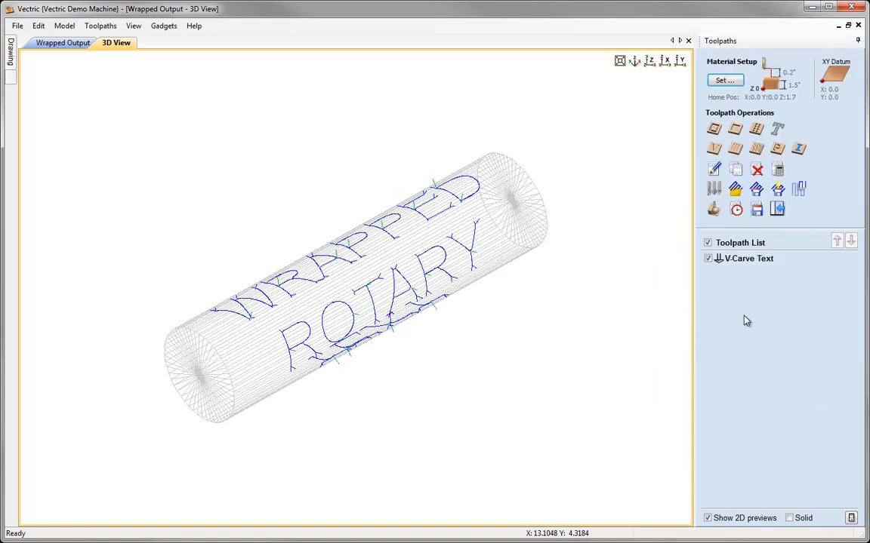
pyautogui.click(737, 259)
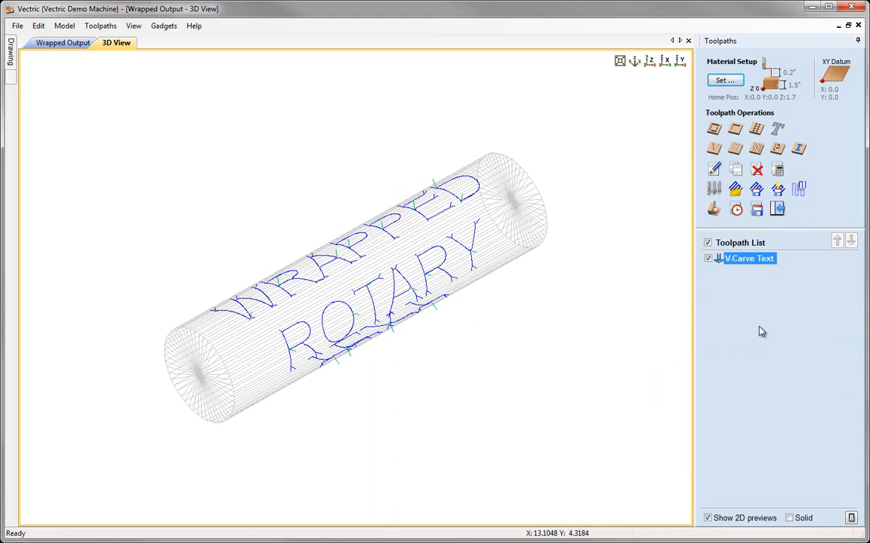
pyautogui.click(757, 211)
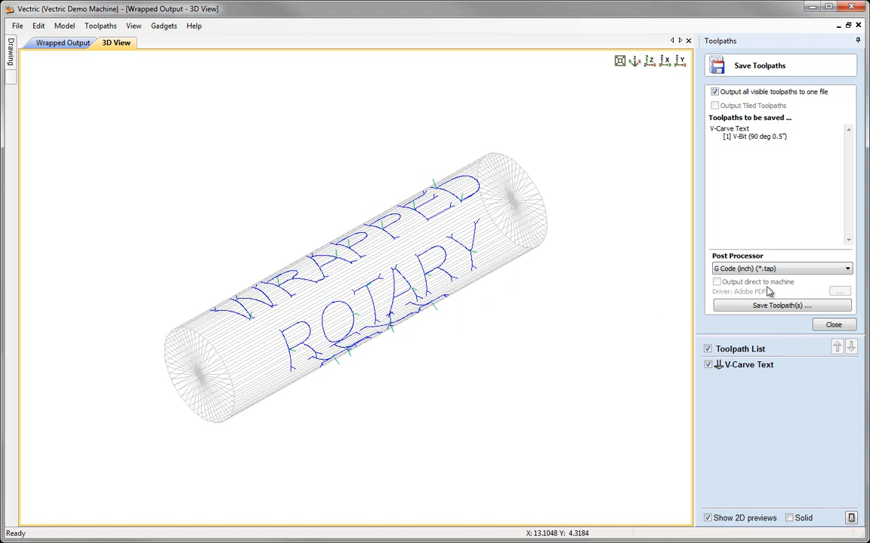
pyautogui.click(825, 270)
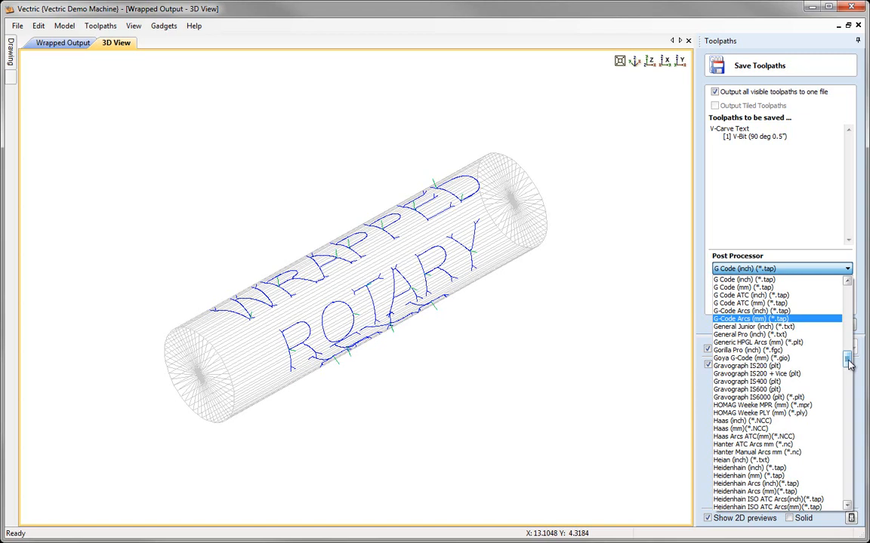
pyautogui.moveTo(849, 365); pyautogui.dragTo(849, 402)
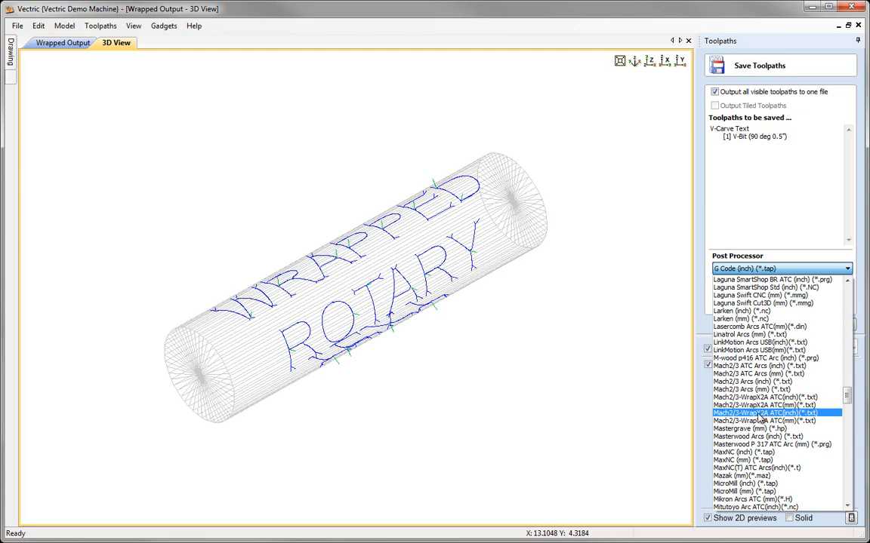
pyautogui.click(759, 413)
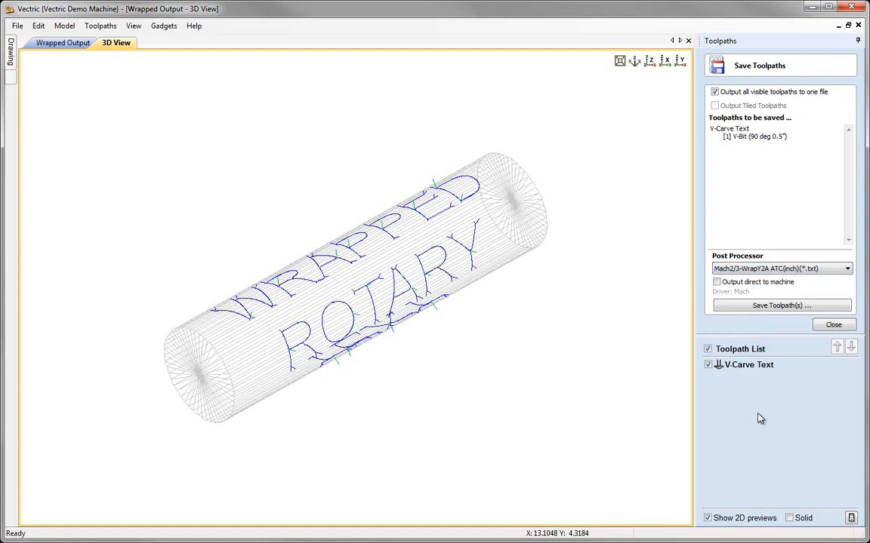
# Step: Start saving the wrapped toolpath for the 3.0-inch cylinder with Z zero at its center, and cancel before writing the file
pyautogui.click(773, 306)
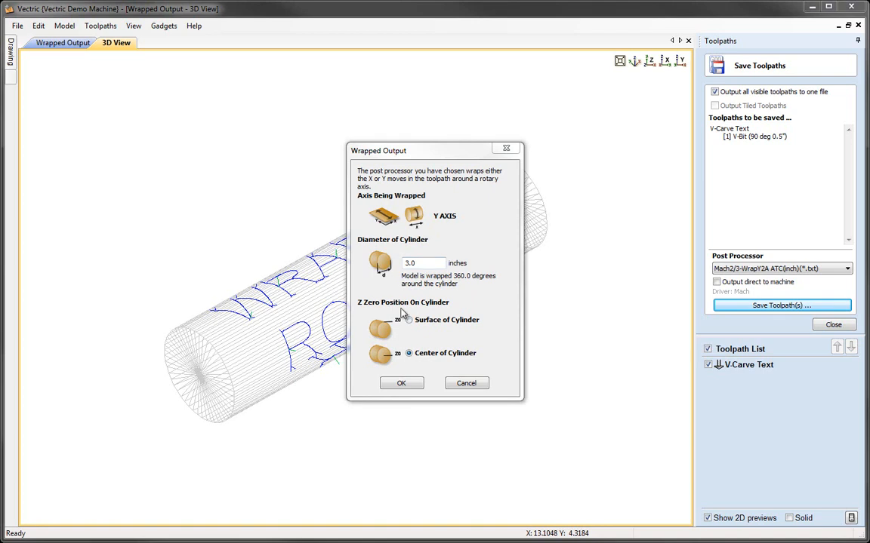
pyautogui.click(407, 353)
pyautogui.click(401, 384)
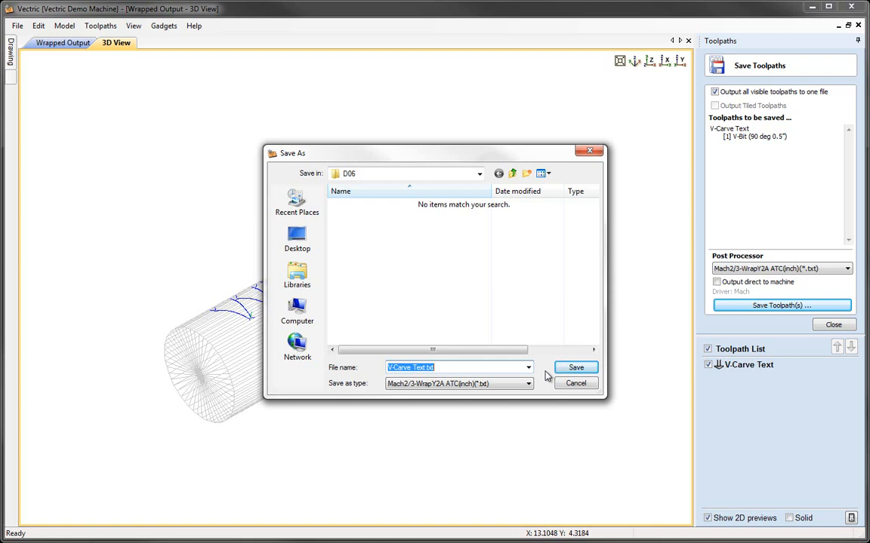
pyautogui.click(569, 386)
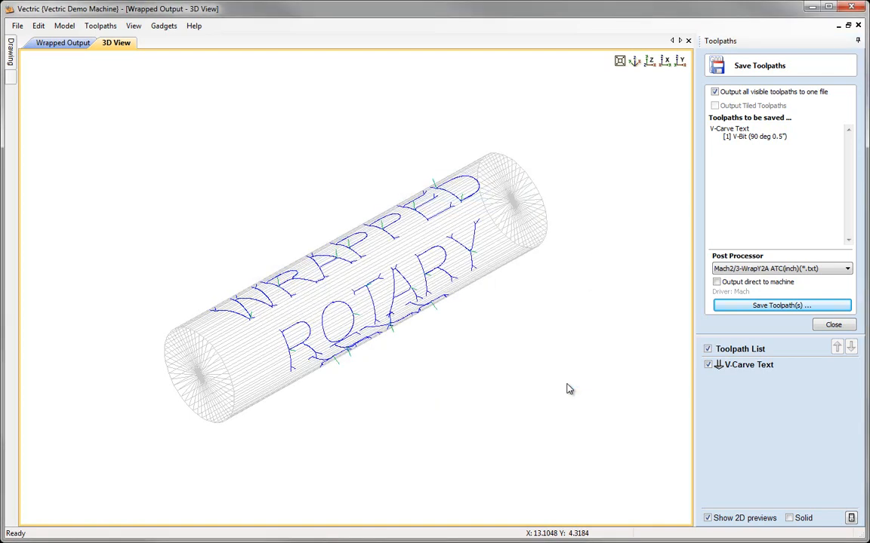
pyautogui.click(833, 325)
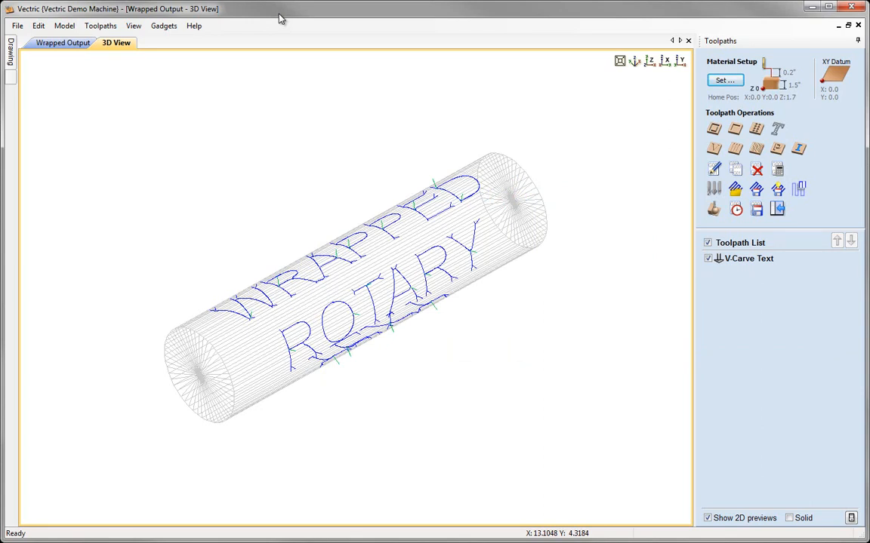
# Step: Save the job under the new file name Rotary-Text.crv in the D06 folder
pyautogui.click(18, 27)
pyautogui.click(43, 93)
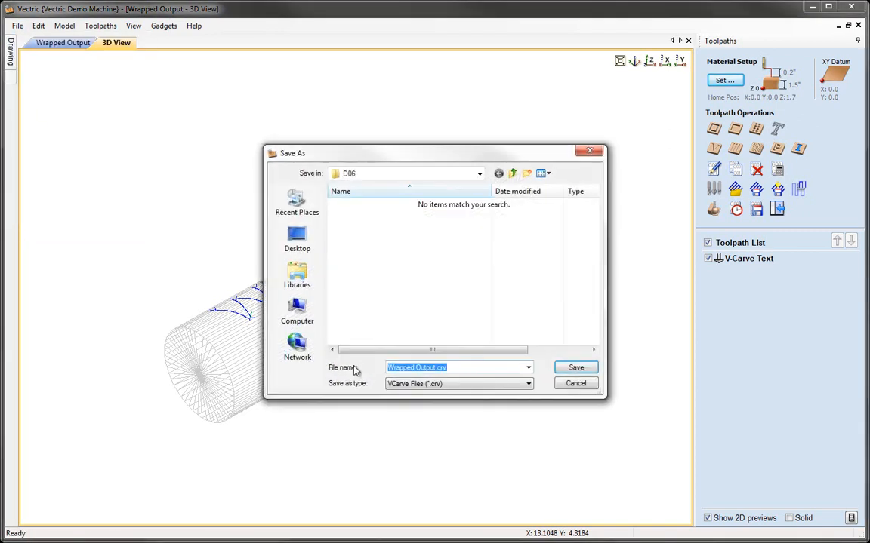
pyautogui.moveTo(436, 367); pyautogui.dragTo(385, 368)
pyautogui.write('Rotary')
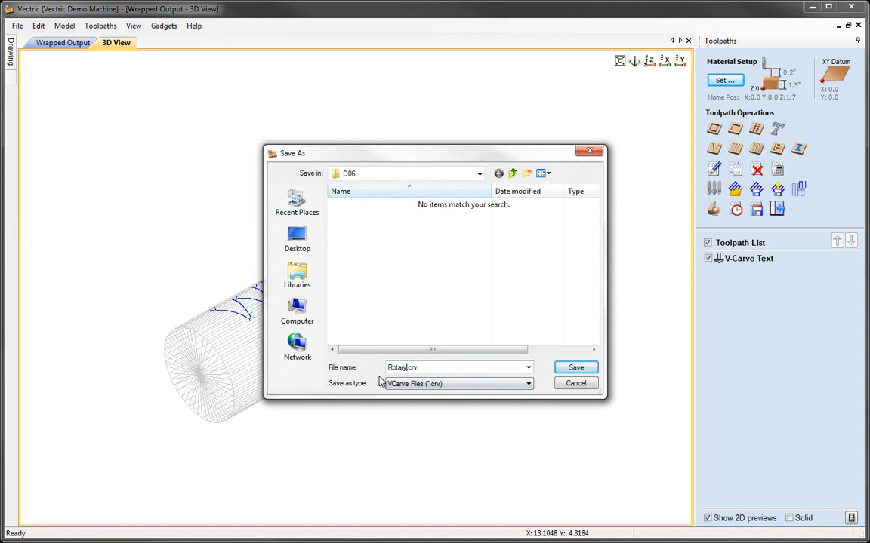
pyautogui.write('-')
pyautogui.write('ext')
pyautogui.press('Left')
pyautogui.press('Left')
pyautogui.press('Left')
pyautogui.write('T')
pyautogui.click(576, 368)
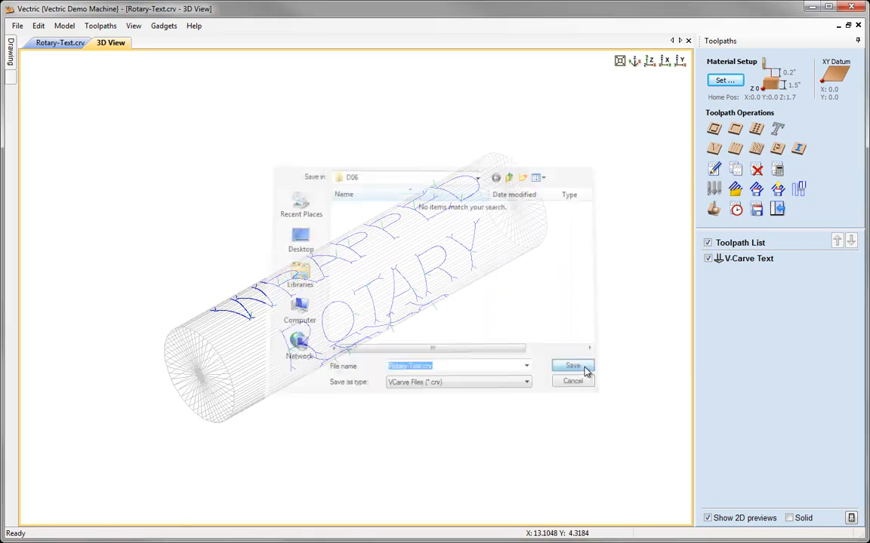
# Step: Close the job and create a new simple wrapped job for a 12 x 3 inch cylinder along X, Z origin on the cylinder axis
pyautogui.click(17, 25)
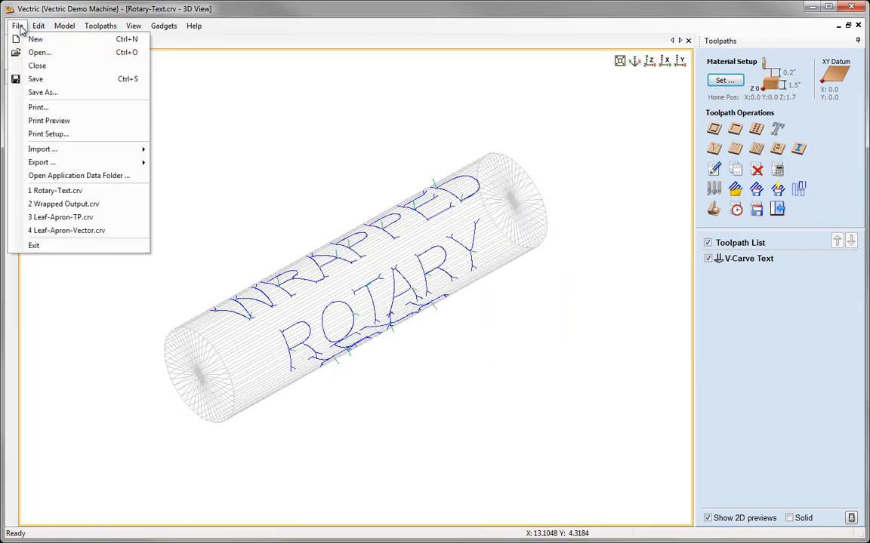
pyautogui.click(33, 66)
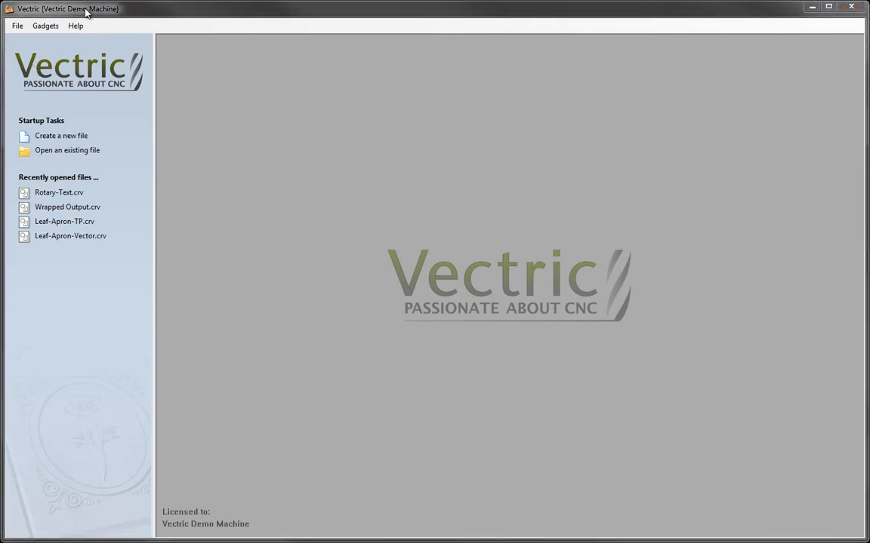
pyautogui.click(40, 28)
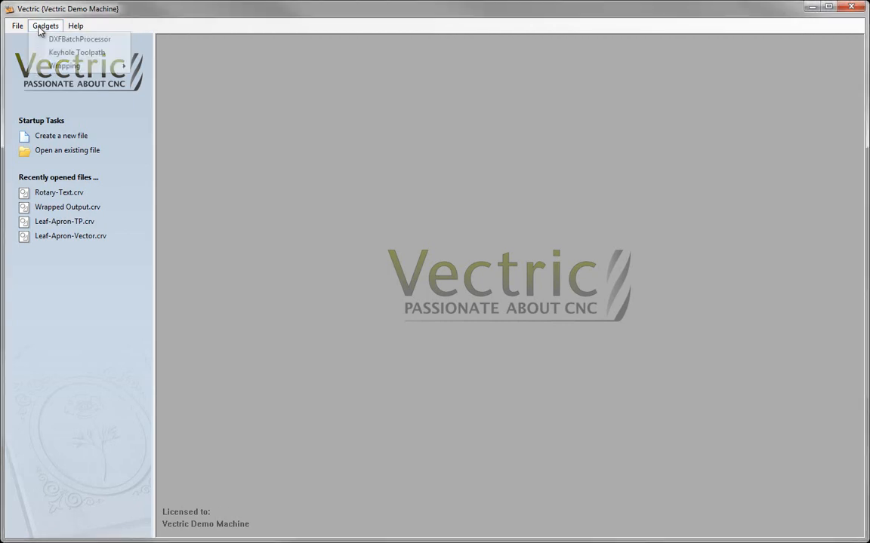
pyautogui.moveTo(83, 66)
pyautogui.click(195, 107)
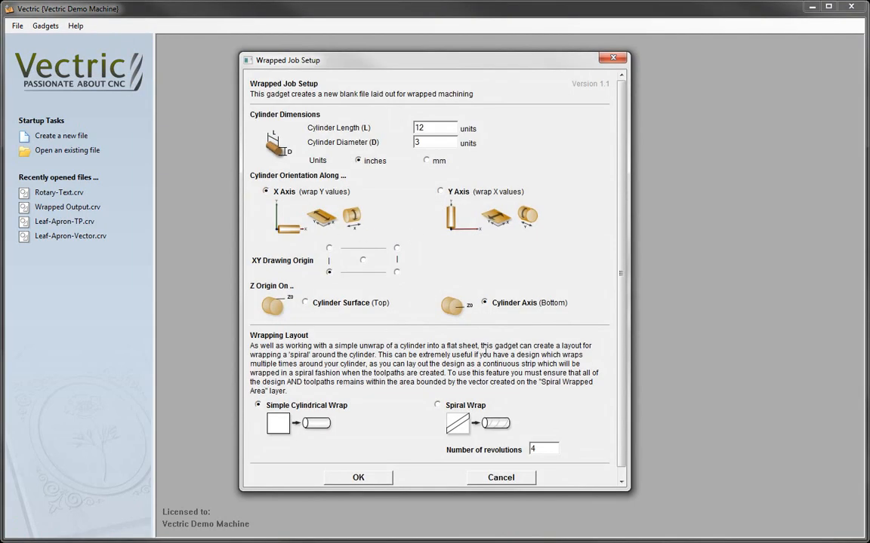
pyautogui.click(359, 477)
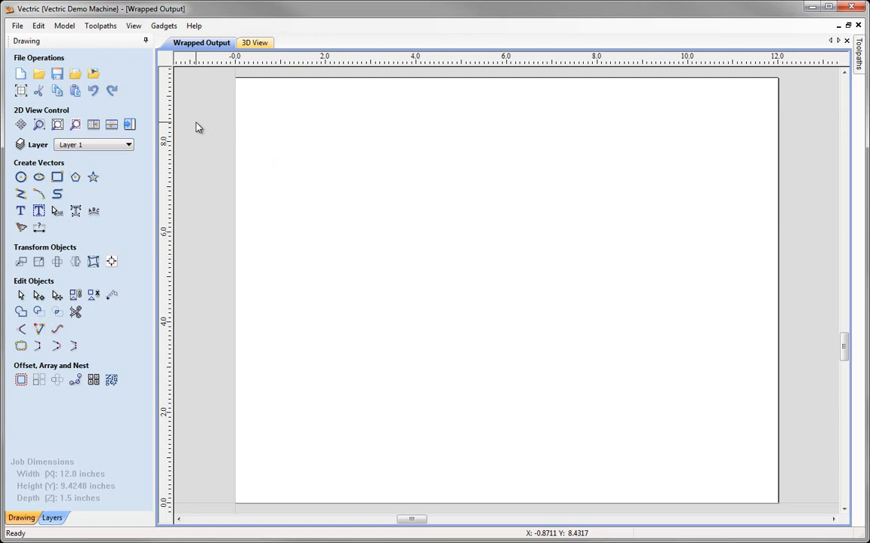
# Step: Create a wrapped fluting layout with 6 flutes, 1-inch offsets from start and end, and coves at both ends
pyautogui.click(160, 28)
pyautogui.moveTo(179, 70)
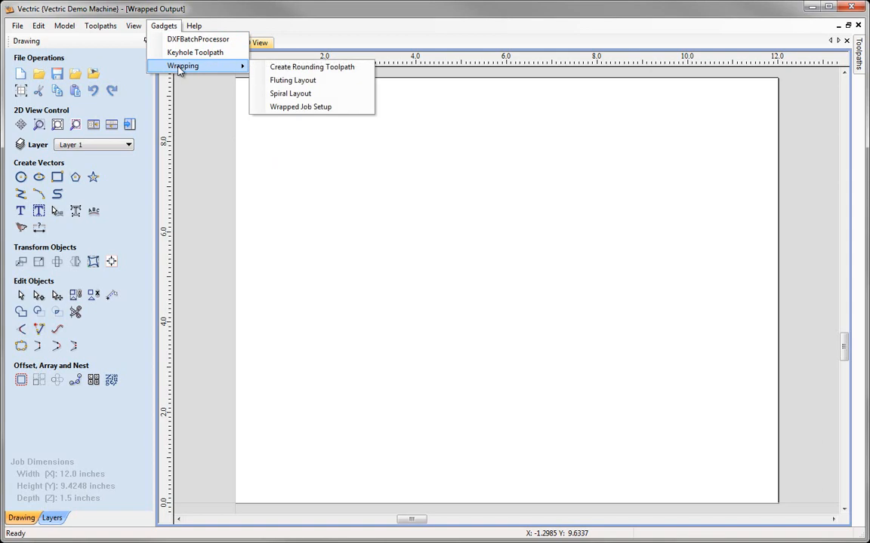
pyautogui.click(304, 81)
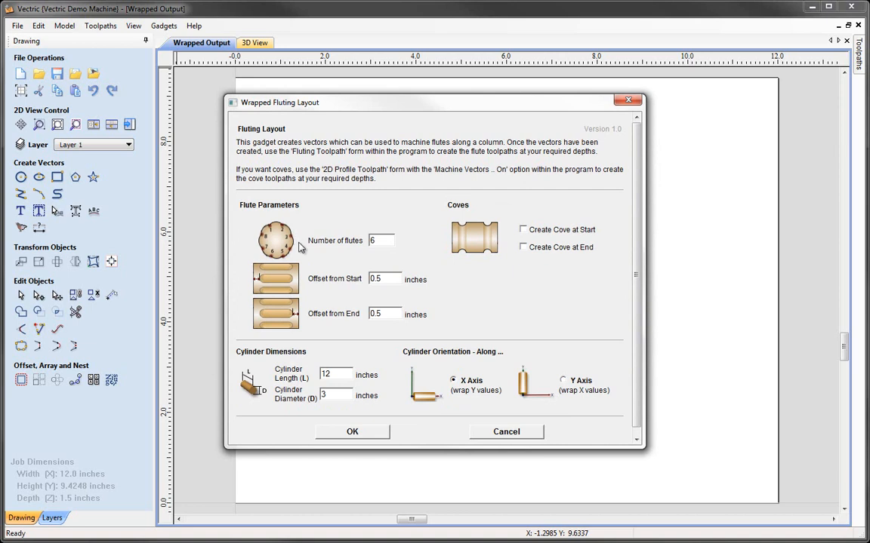
pyautogui.doubleClick(375, 241)
pyautogui.write('6')
pyautogui.click(389, 279)
pyautogui.hotkey('shift', 'Home')
pyautogui.write('1')
pyautogui.press('Tab')
pyautogui.write('1')
pyautogui.click(523, 230)
pyautogui.click(523, 248)
pyautogui.click(352, 433)
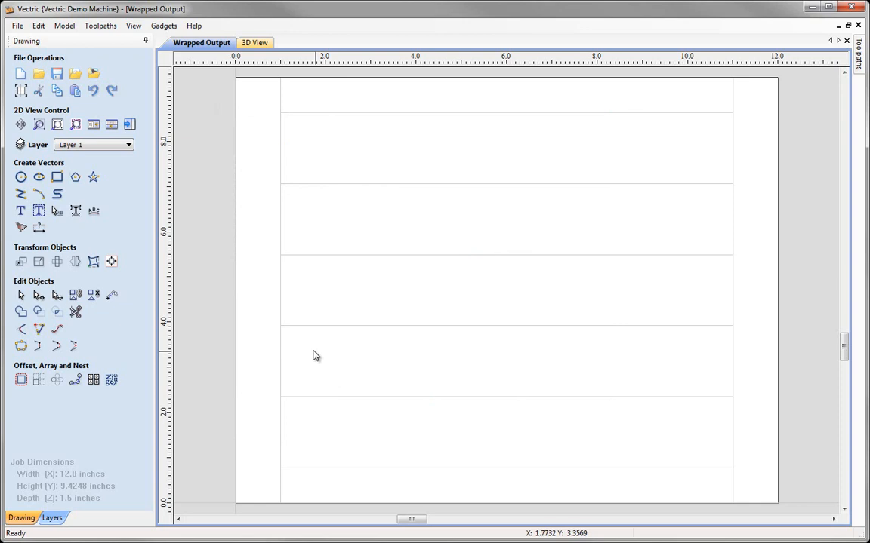
# Step: Examine the flute and cove vectors by selecting each group in turn, and clear the selection
pyautogui.click(281, 327)
pyautogui.click(297, 329)
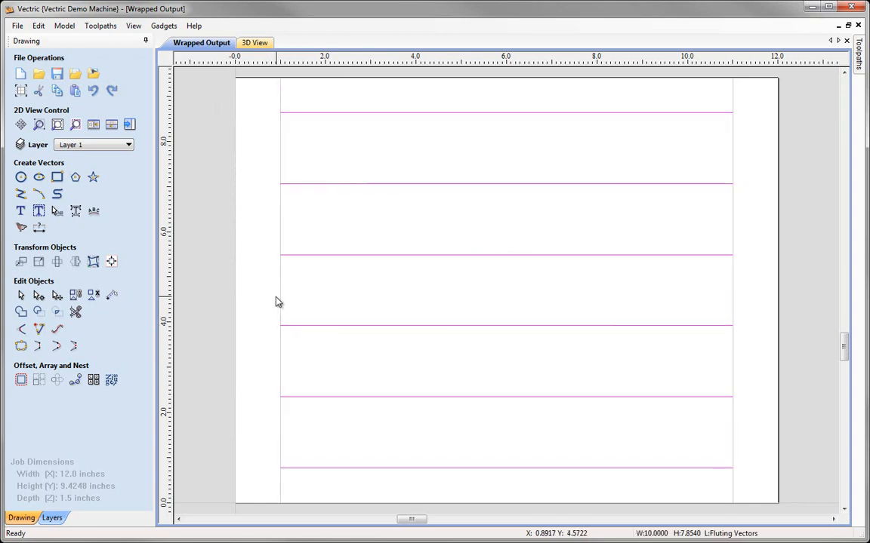
pyautogui.click(281, 302)
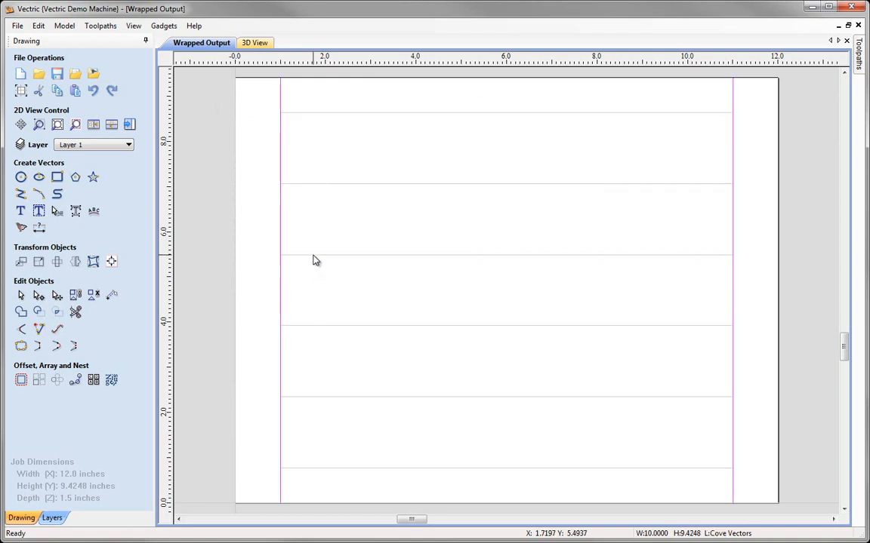
pyautogui.click(385, 326)
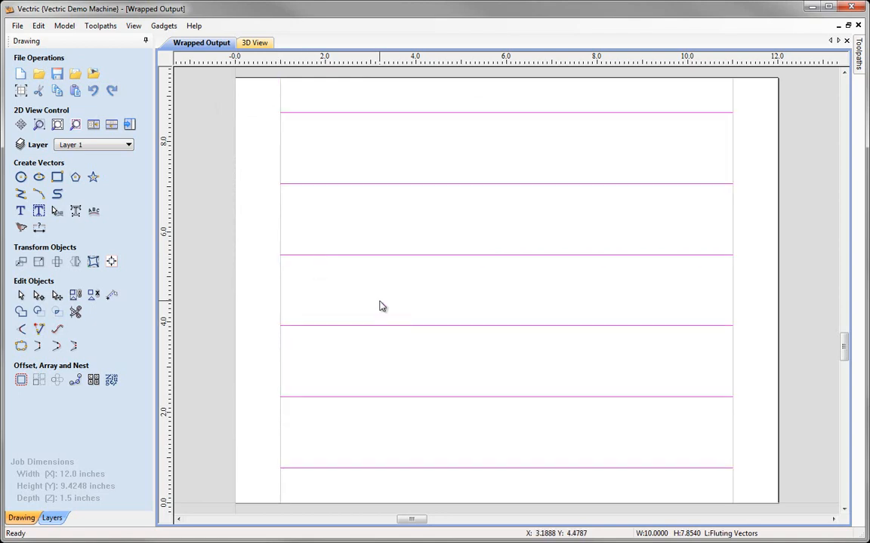
pyautogui.click(382, 305)
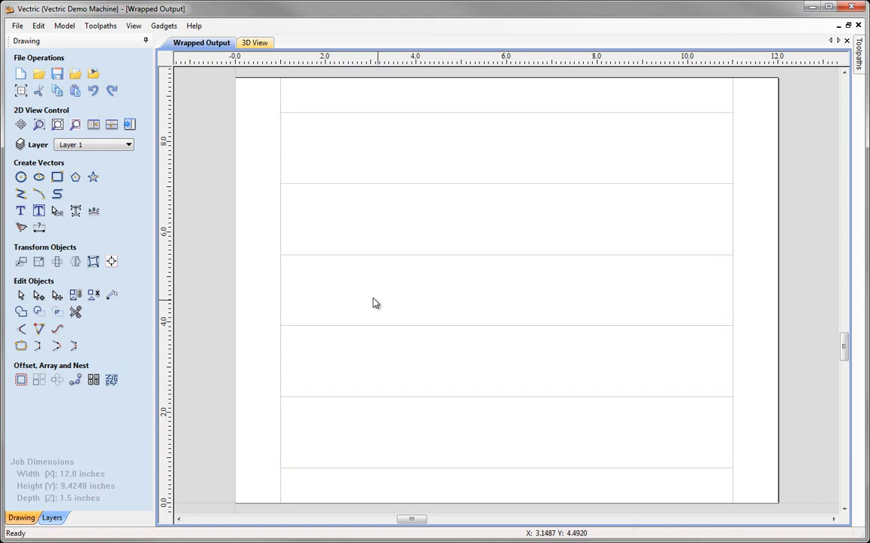
# Step: Calculate a 2D profile toolpath named "Profile Flutes" on the flute and cove vectors, cutting 0.2 inches deep with the 0.5-inch ball nose
pyautogui.click(129, 125)
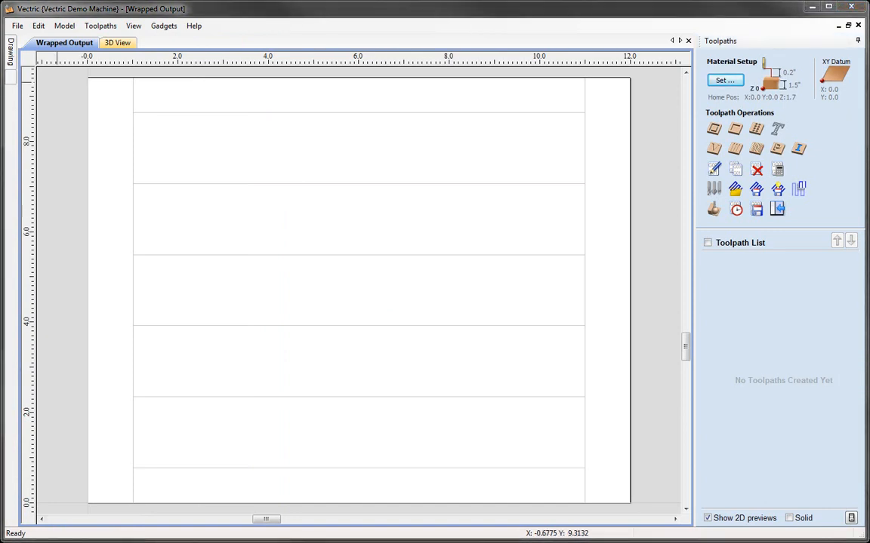
pyautogui.click(134, 93)
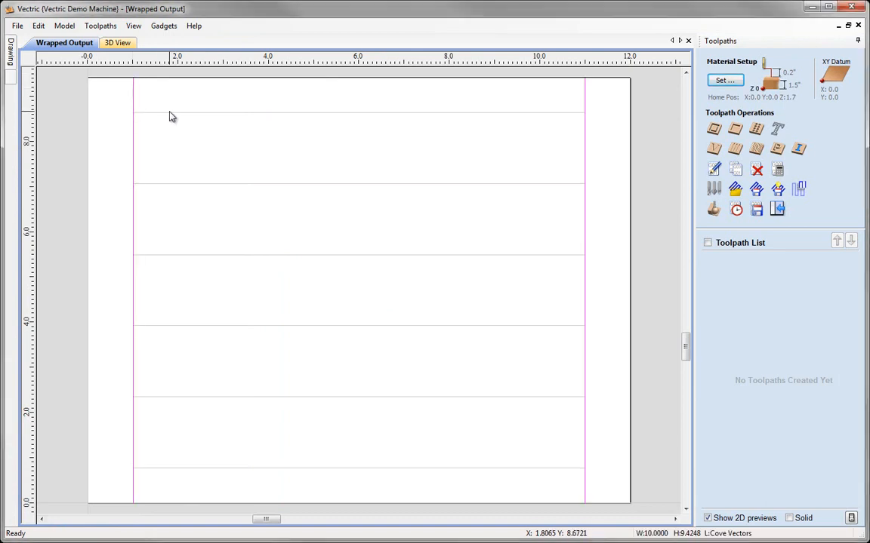
pyautogui.keyDown('shift'); pyautogui.click(170, 113); pyautogui.keyUp('shift')
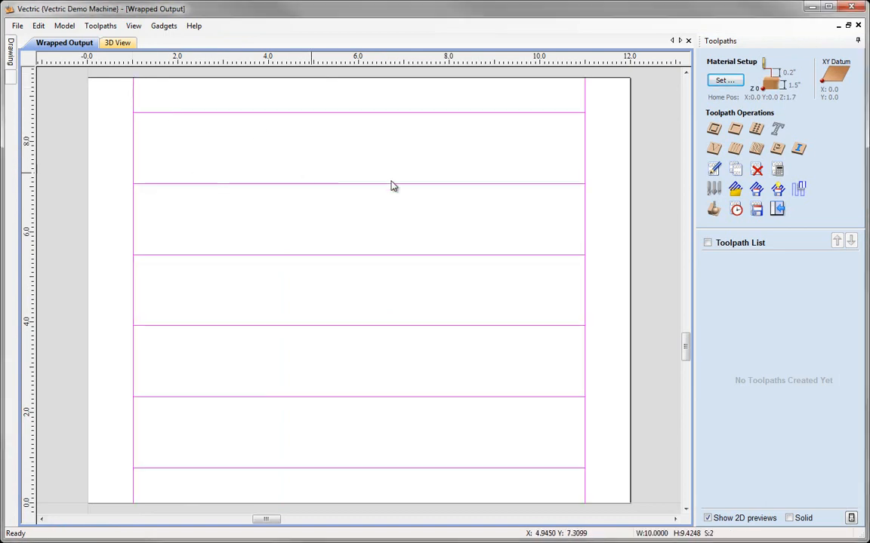
pyautogui.click(714, 130)
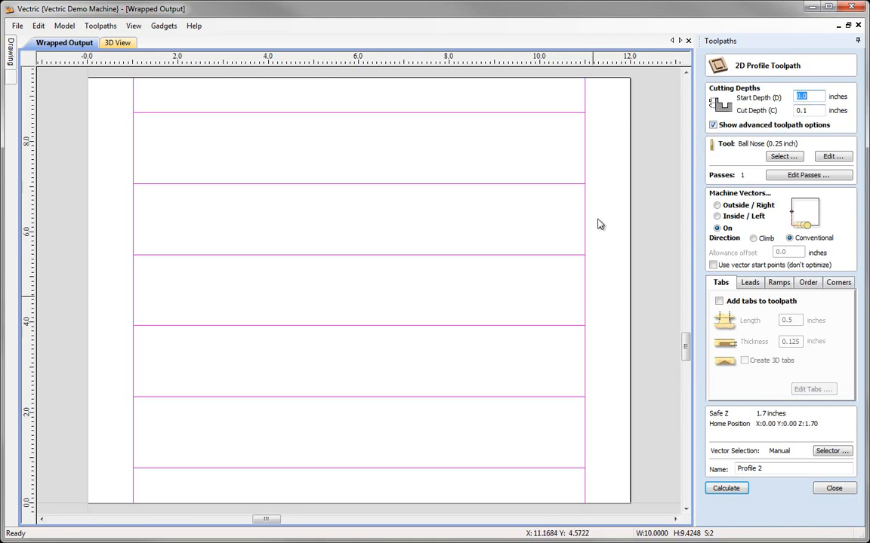
pyautogui.click(815, 112)
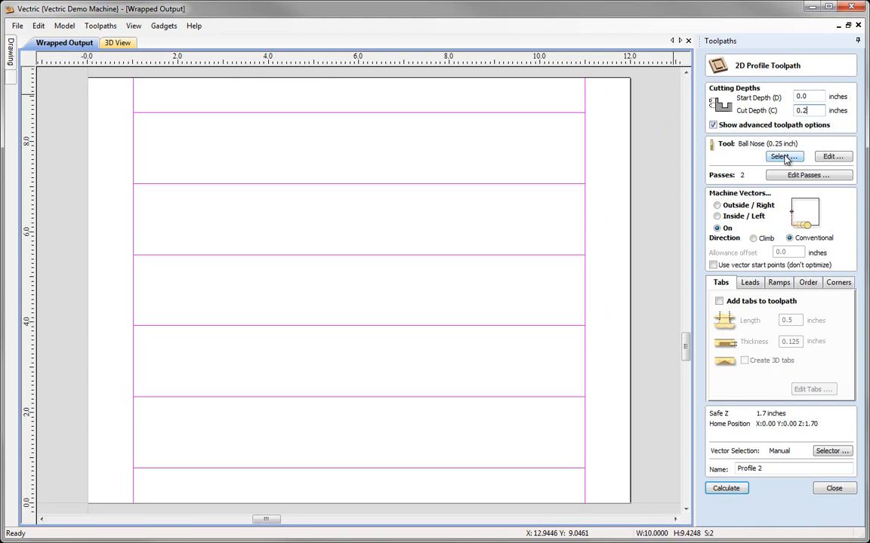
pyautogui.click(777, 157)
pyautogui.click(321, 240)
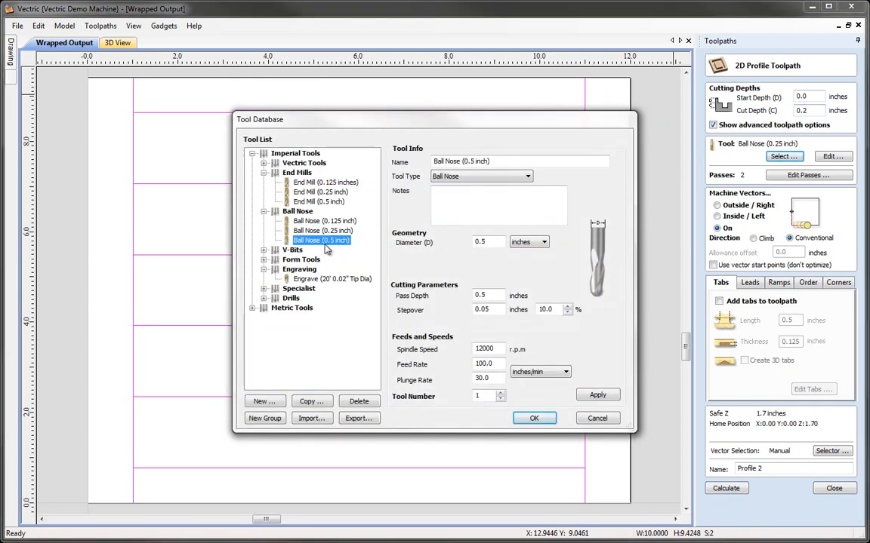
pyautogui.click(534, 419)
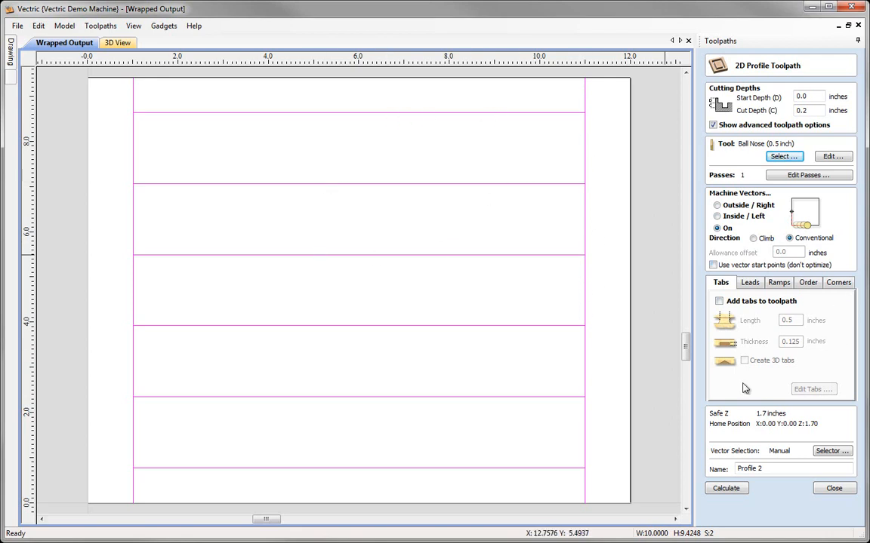
pyautogui.click(770, 469)
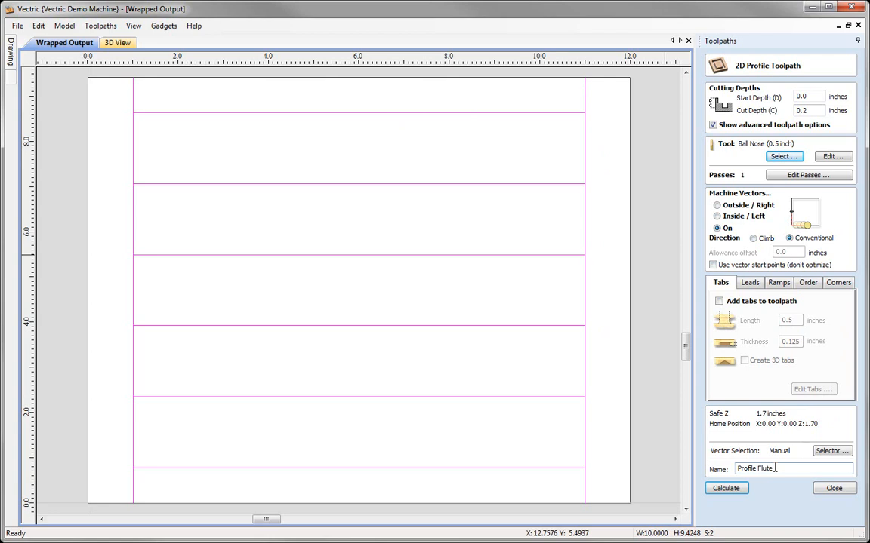
pyautogui.click(727, 490)
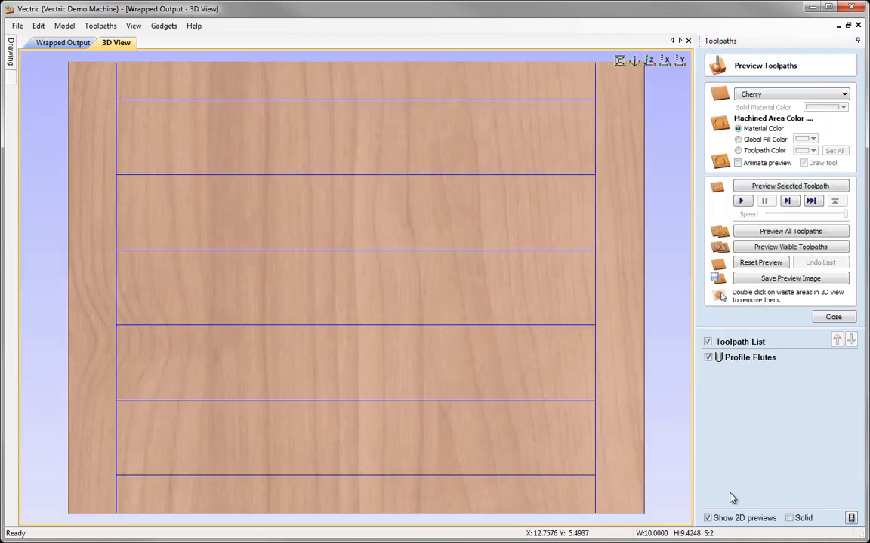
pyautogui.moveTo(422, 391); pyautogui.dragTo(583, 283)
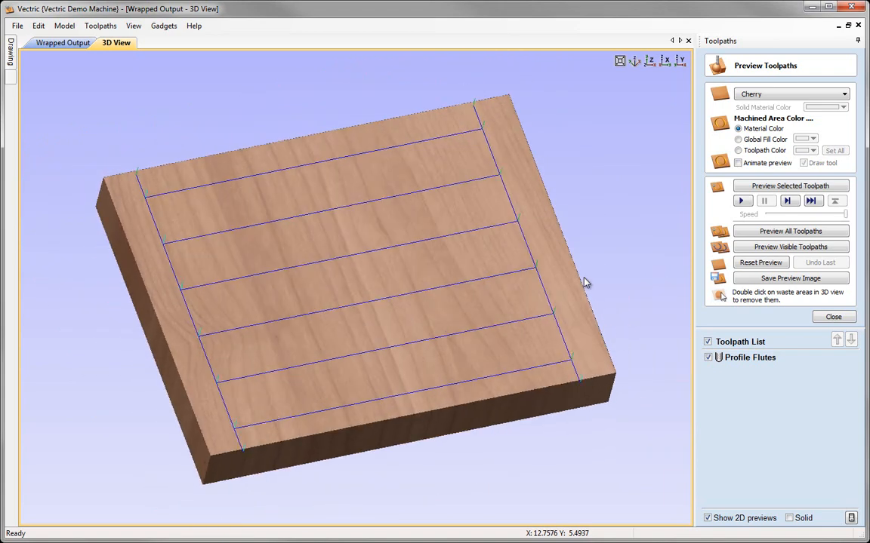
# Step: Preview the Profile Flutes toolpath in the flat material, reset the preview and close the preview form
pyautogui.click(759, 186)
pyautogui.moveTo(459, 259); pyautogui.dragTo(497, 368)
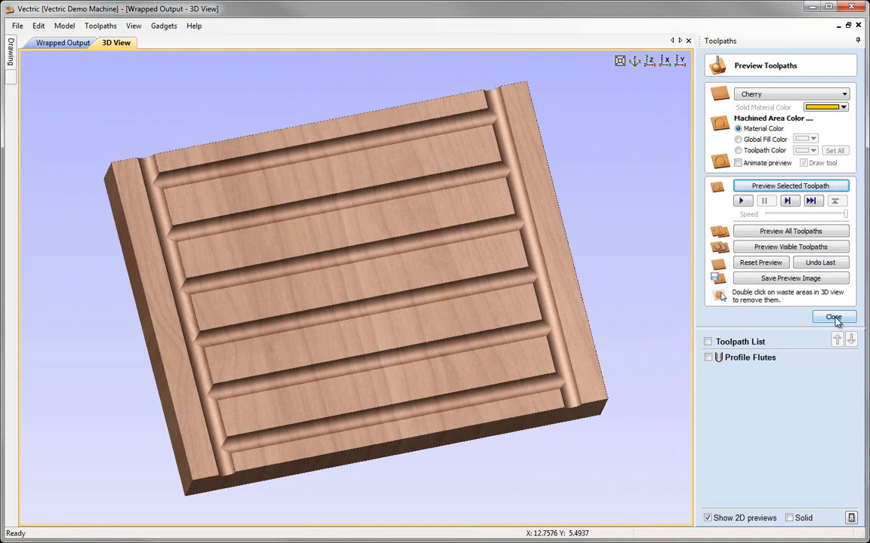
pyautogui.click(759, 262)
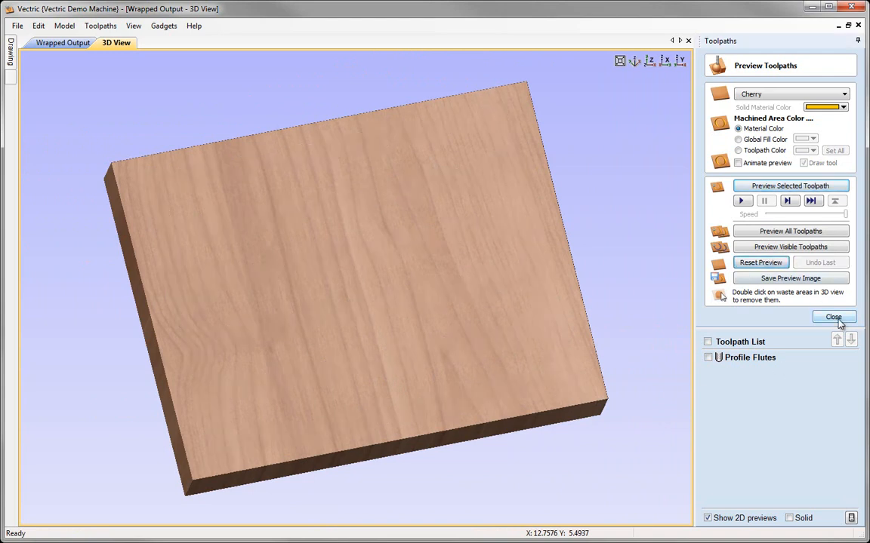
pyautogui.click(833, 317)
# Step: Turn off the color shaded 3D view and show the Profile Flutes toolpath as lines in an isometric view
pyautogui.click(133, 26)
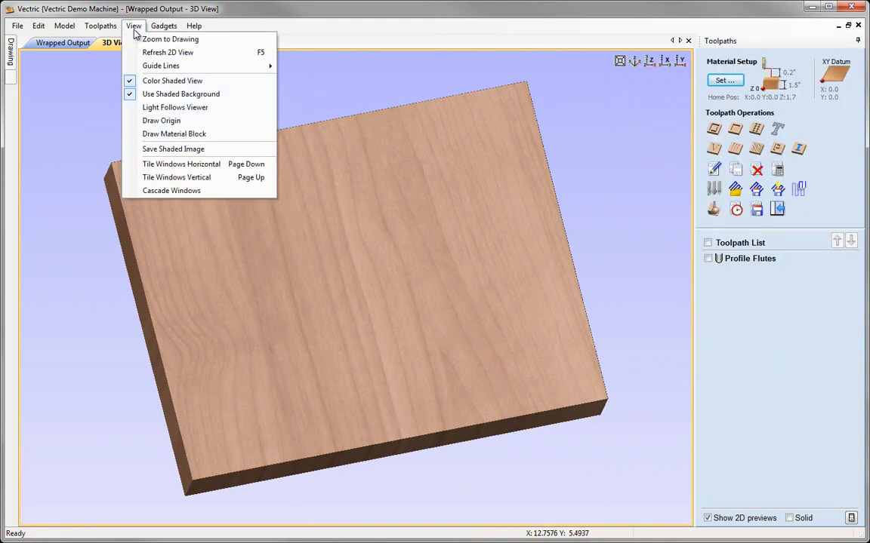
pyautogui.click(150, 86)
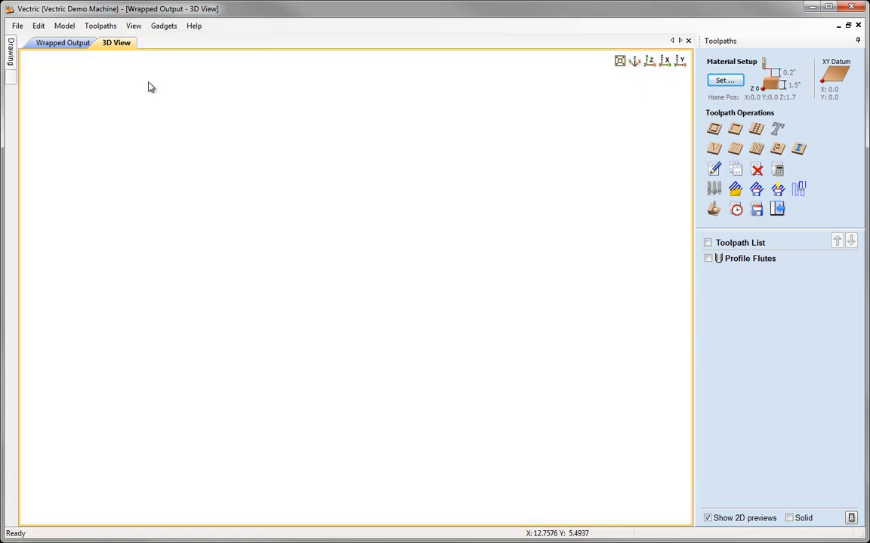
pyautogui.click(708, 242)
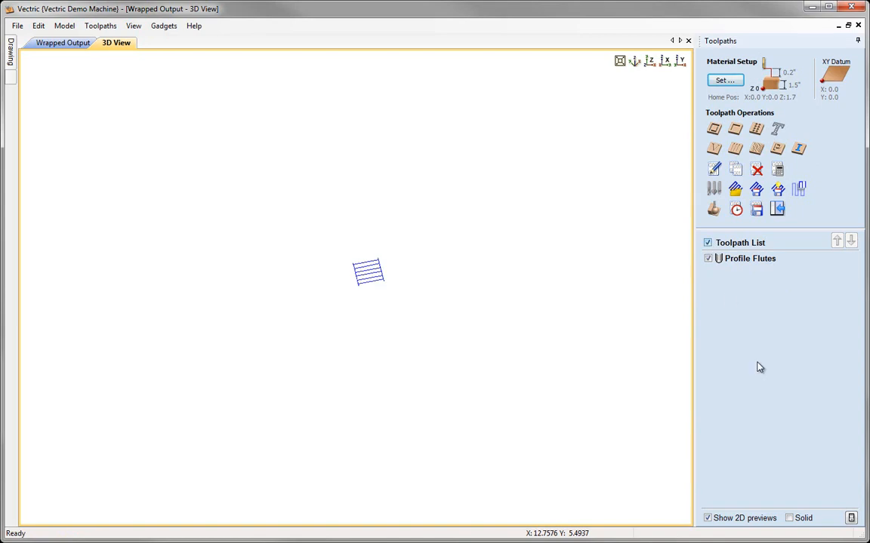
pyautogui.moveTo(453, 275); pyautogui.dragTo(462, 235, button='right')
pyautogui.click(632, 65)
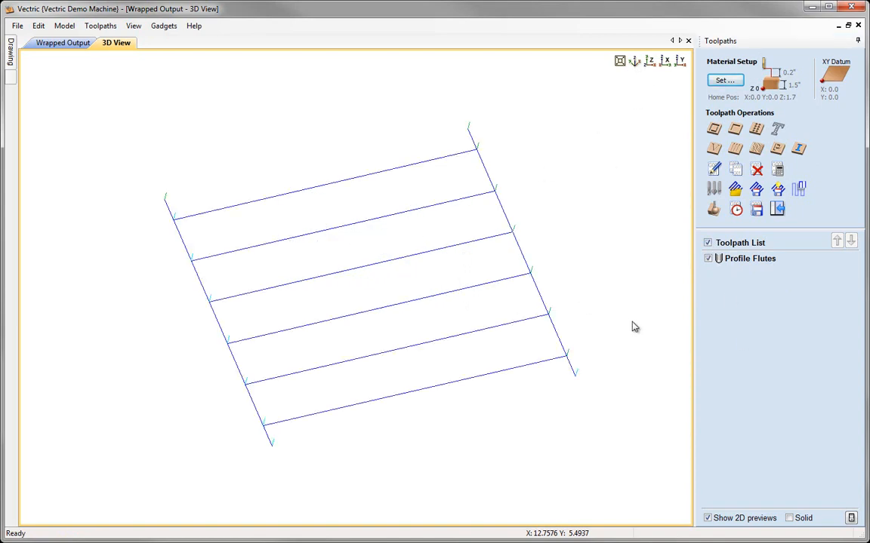
# Step: Set the toolpath drawing to wrap Y values around the X axis, and draw the material block around it
pyautogui.click(103, 29)
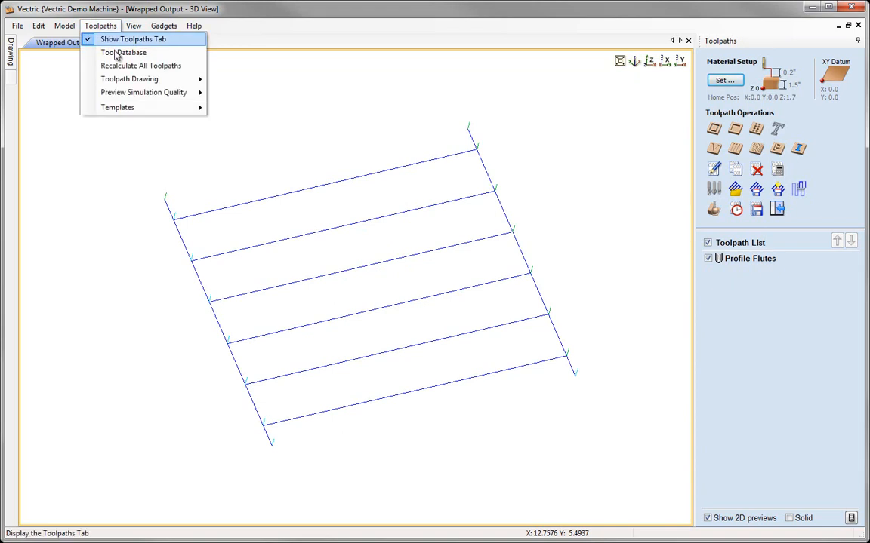
pyautogui.moveTo(120, 81)
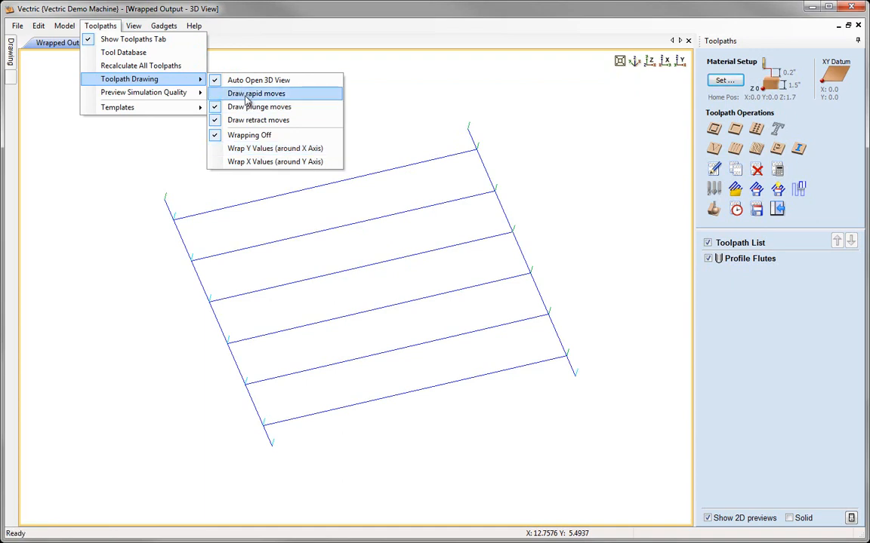
pyautogui.click(249, 149)
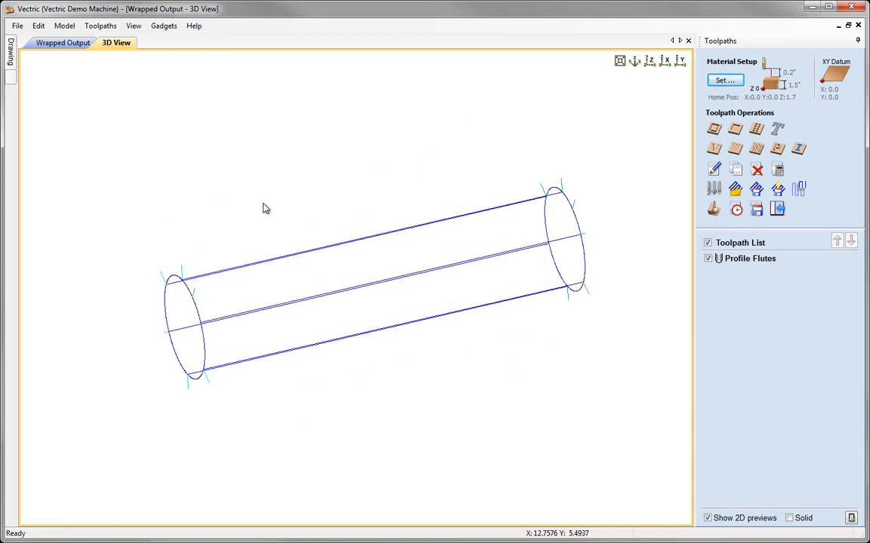
pyautogui.click(133, 26)
pyautogui.click(164, 135)
pyautogui.moveTo(201, 301); pyautogui.dragTo(464, 230)
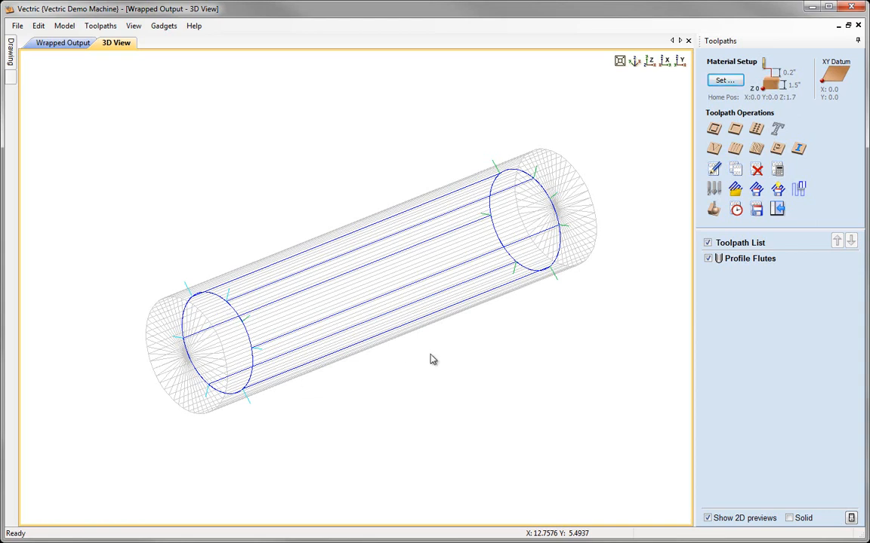
pyautogui.click(634, 61)
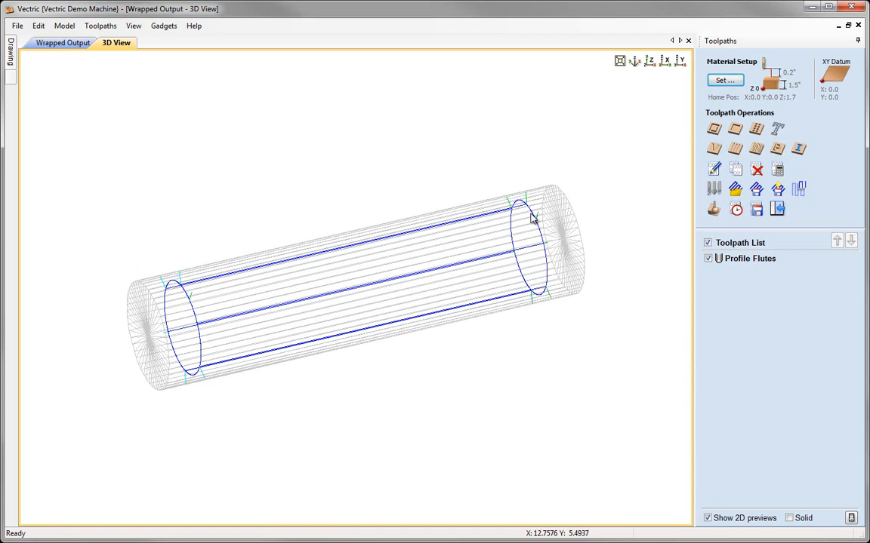
# Step: Save the job under the new name Rotary-Flutes.crv in the D06 folder
pyautogui.click(17, 26)
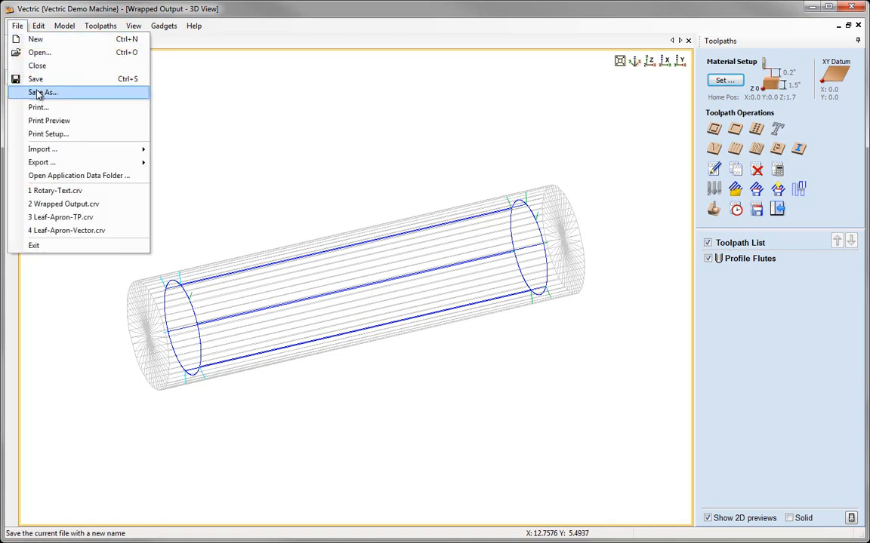
pyautogui.click(33, 92)
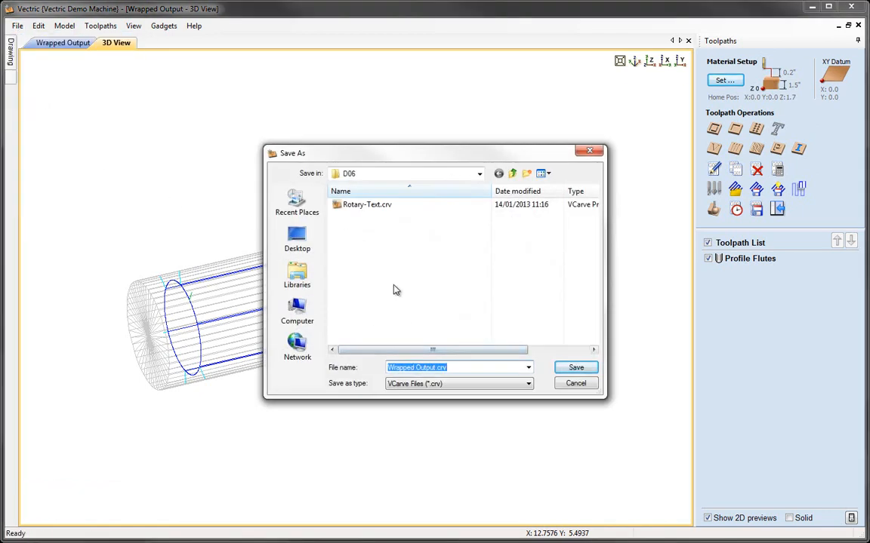
pyautogui.moveTo(435, 367); pyautogui.dragTo(339, 366)
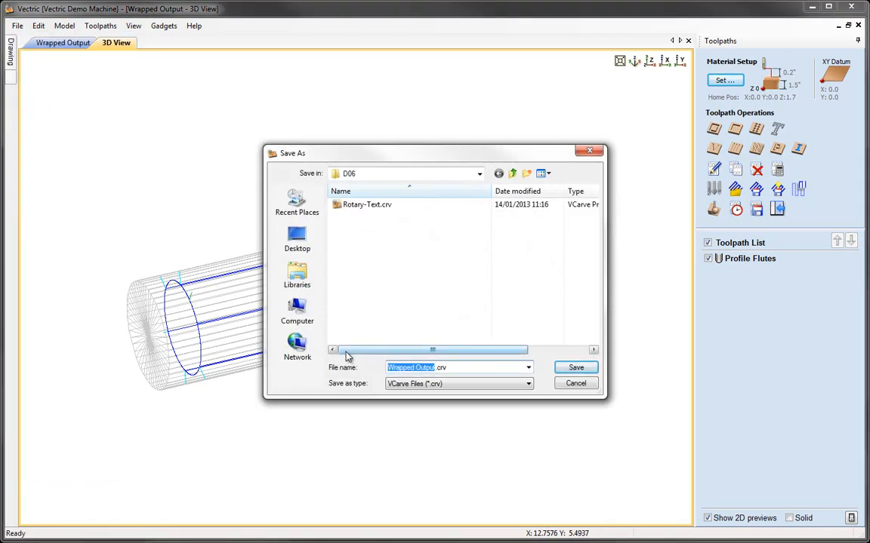
pyautogui.write('Rotary-Flutes')
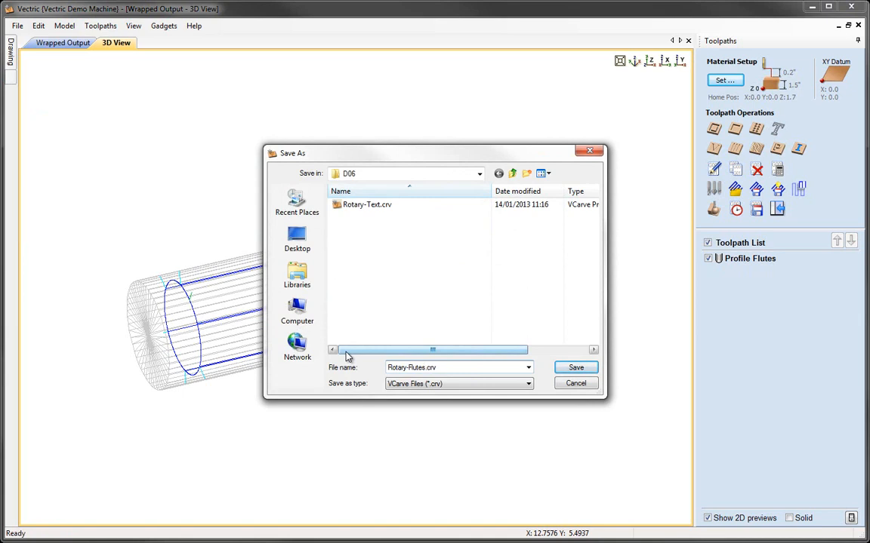
pyautogui.click(571, 369)
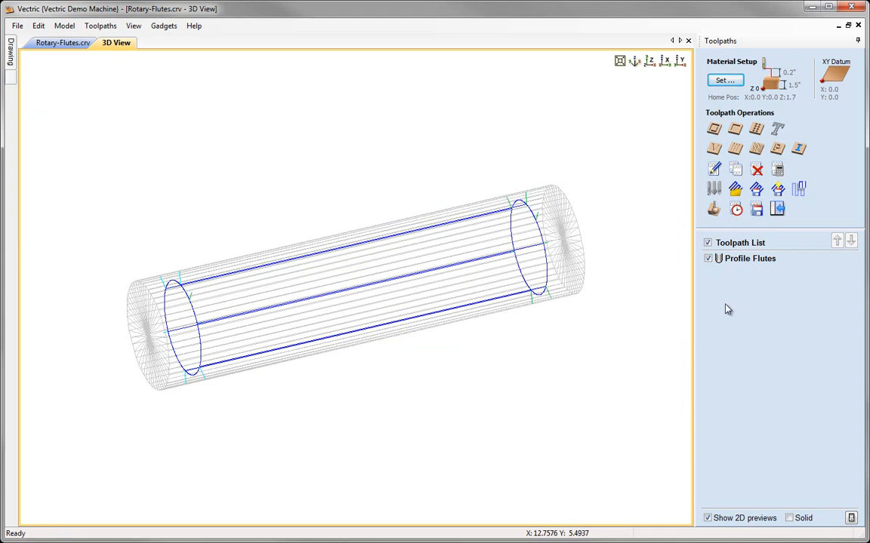
# Step: Check the wrapped output settings for Profile Flutes with the Mach2/3-WrapY2A ATC(inch) post processor, and cancel without saving the toolpath
pyautogui.click(755, 259)
pyautogui.click(757, 209)
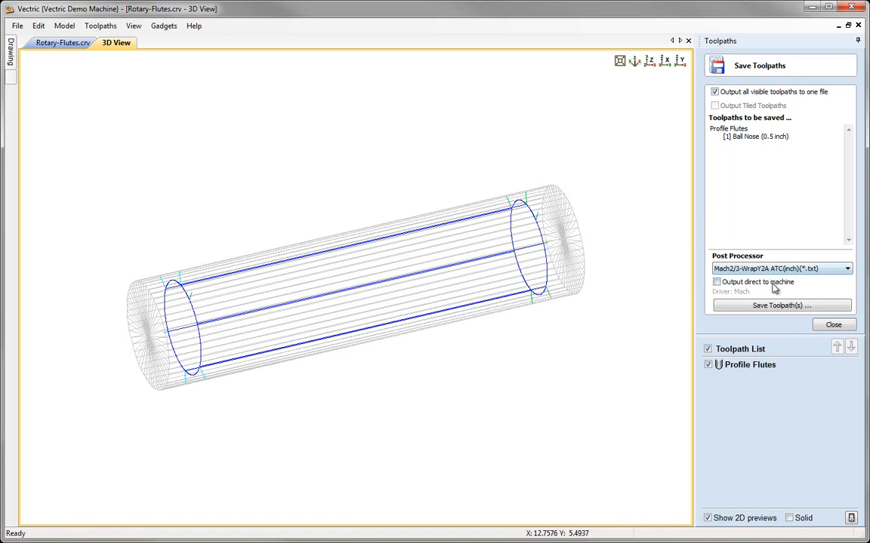
pyautogui.click(782, 305)
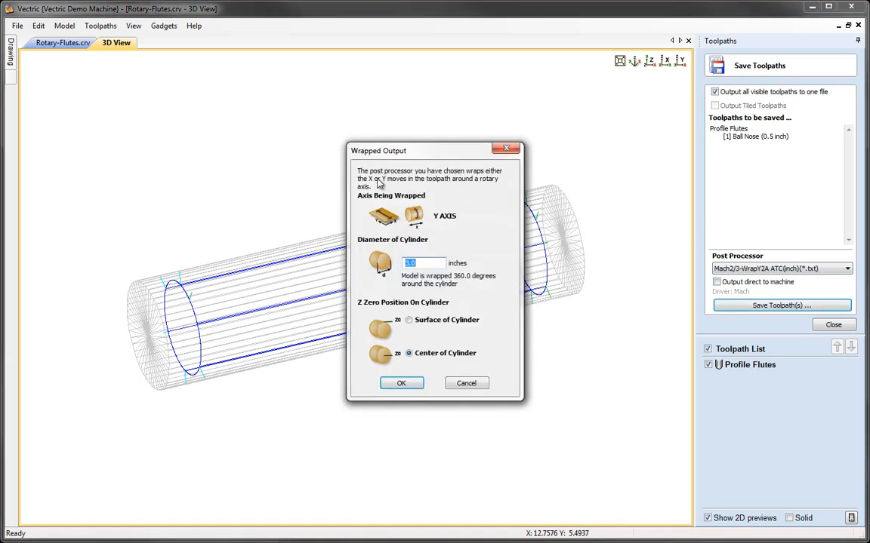
pyautogui.click(462, 385)
pyautogui.click(829, 325)
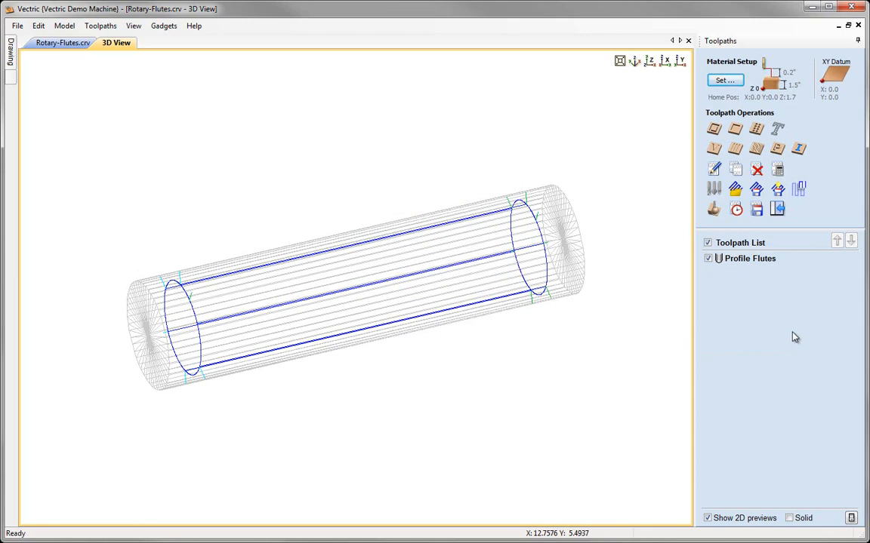
# Step: Close the Rotary-Flutes job and create another simple cylindrical wrap job, 12 inches long and 3 inches in diameter, oriented along the X axis
pyautogui.click(16, 25)
pyautogui.click(37, 66)
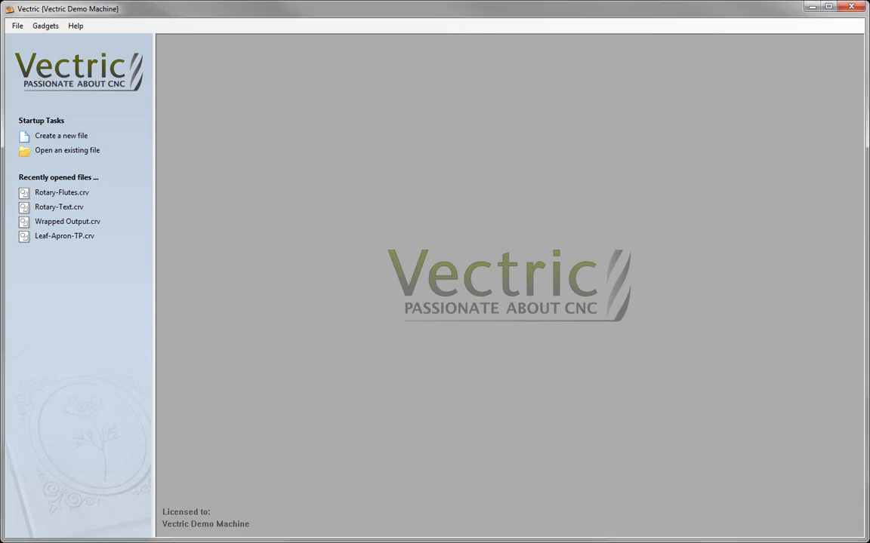
pyautogui.click(47, 26)
pyautogui.moveTo(117, 72)
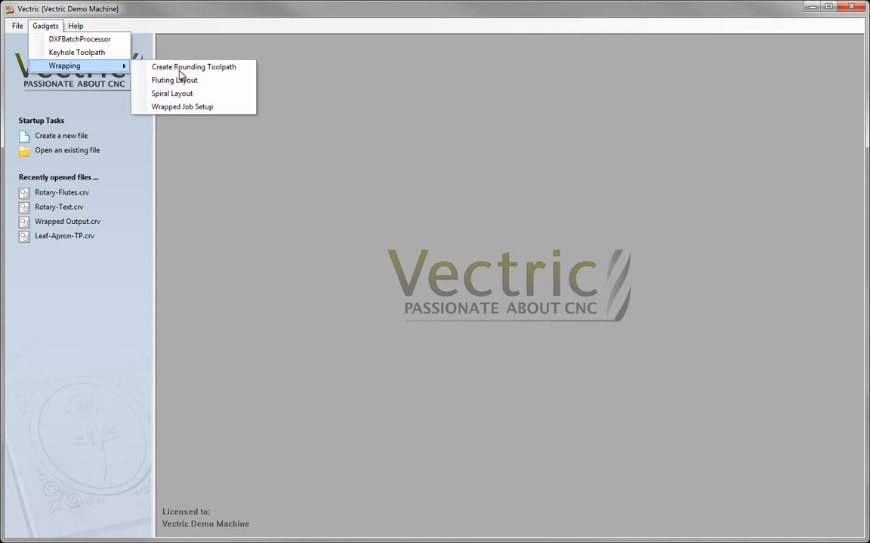
pyautogui.click(176, 107)
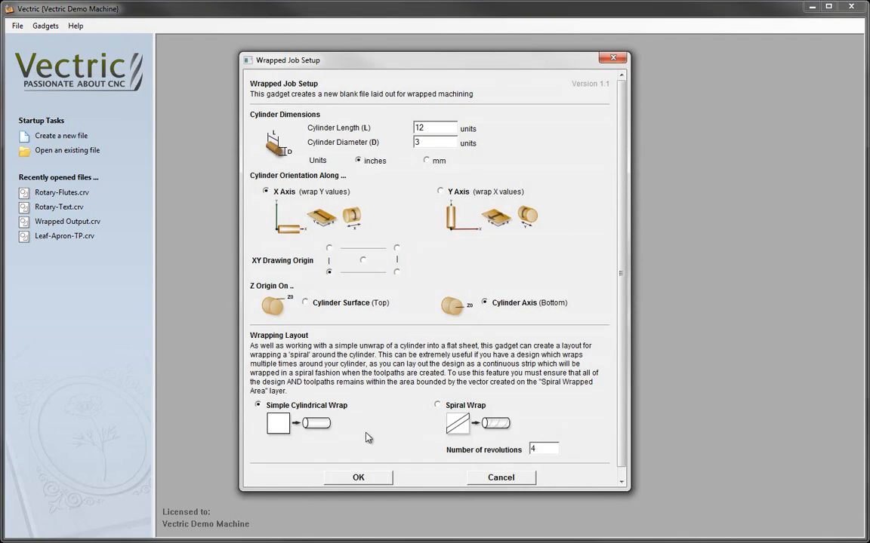
pyautogui.click(357, 479)
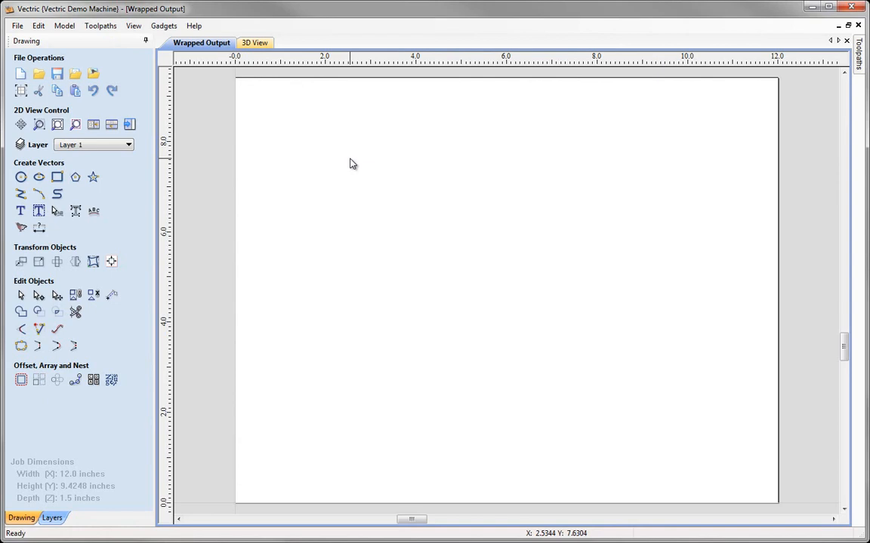
# Step: Create a wrapped spiral layout of 4 right-hand strands spaced 1 inch apart, with 0.5-inch offsets from start and end and no coves
pyautogui.click(156, 25)
pyautogui.moveTo(189, 66)
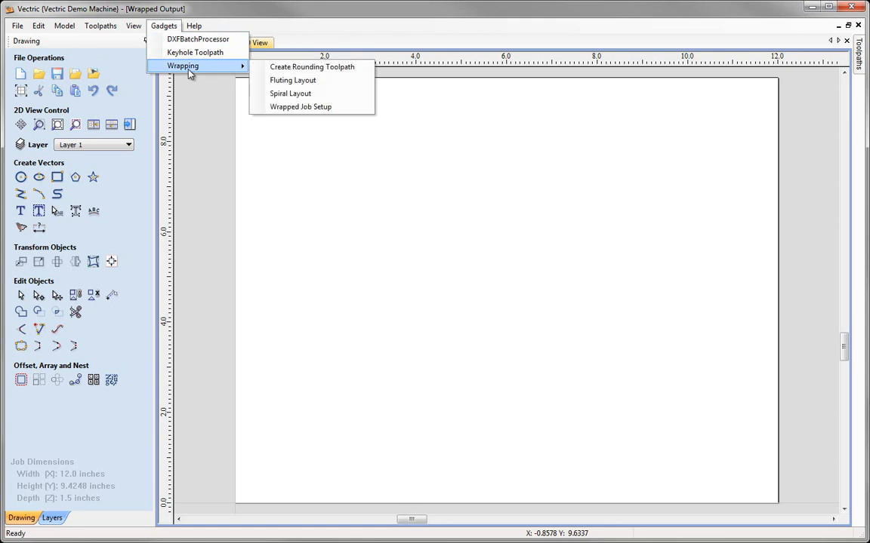
pyautogui.click(304, 96)
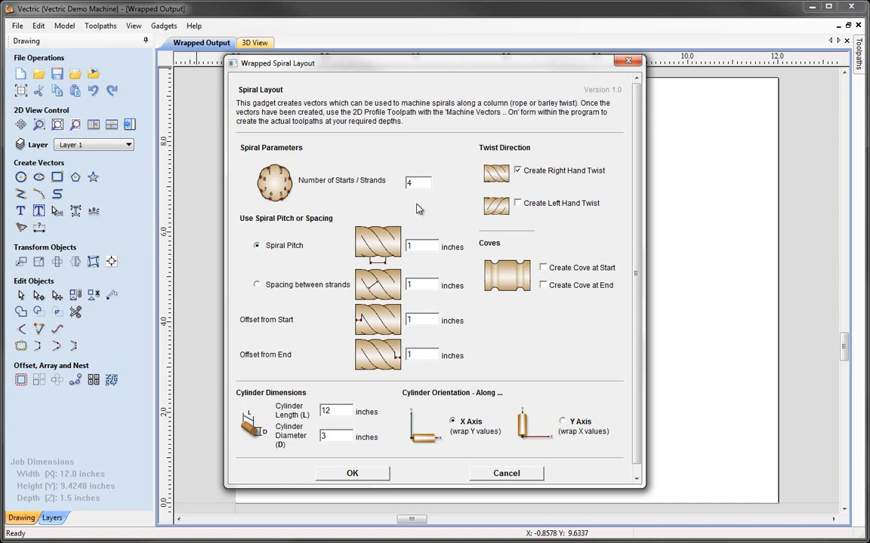
pyautogui.moveTo(421, 182); pyautogui.dragTo(398, 182)
pyautogui.click(258, 284)
pyautogui.doubleClick(407, 285)
pyautogui.doubleClick(406, 320)
pyautogui.press('Tab')
pyautogui.click(519, 204)
pyautogui.click(351, 473)
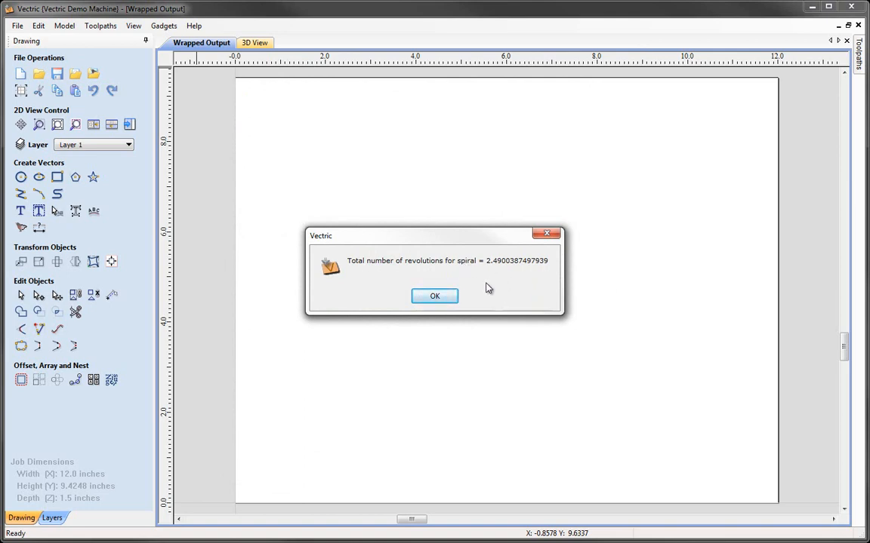
pyautogui.click(435, 298)
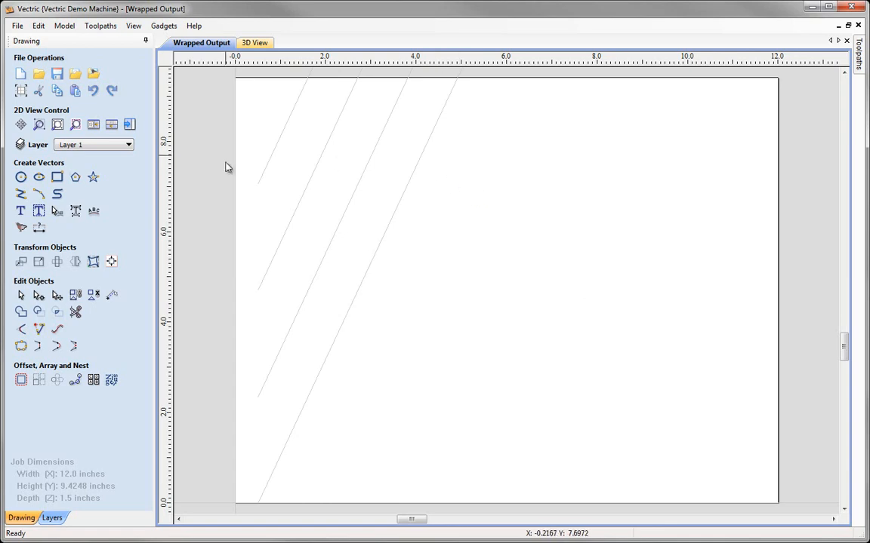
# Step: Select the four spiral vectors and start a 2D Profile toolpath on them using the Ball Nose (0.25 inch) tool
pyautogui.scroll(-5, 462, 137)
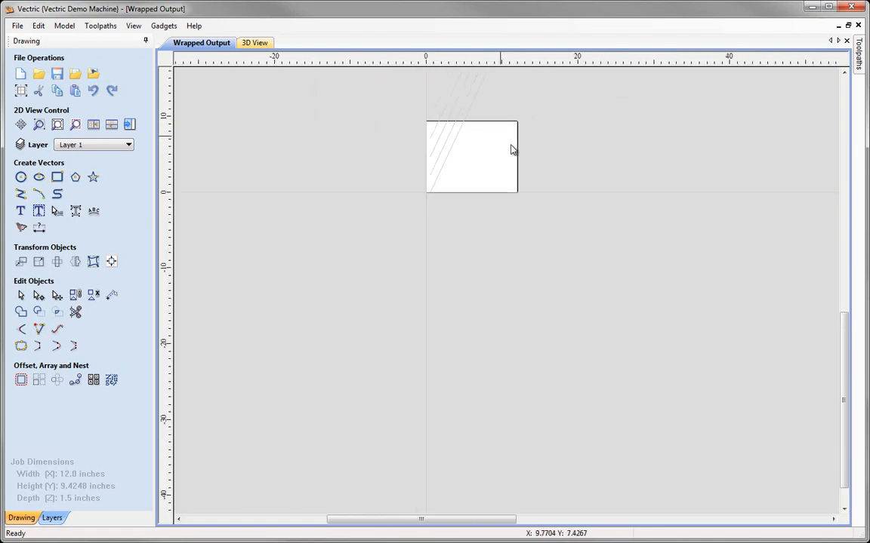
pyautogui.moveTo(846, 339); pyautogui.dragTo(844, 266)
pyautogui.scroll(2, 551, 248)
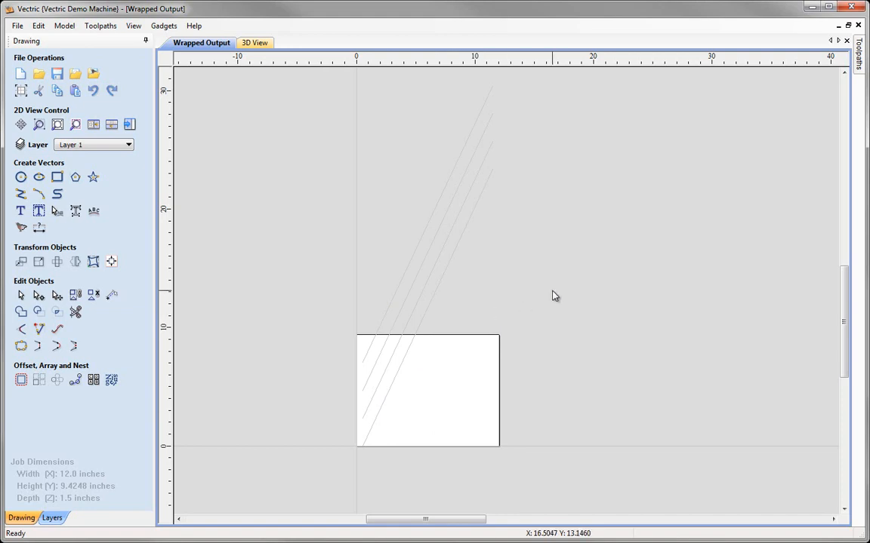
pyautogui.click(129, 126)
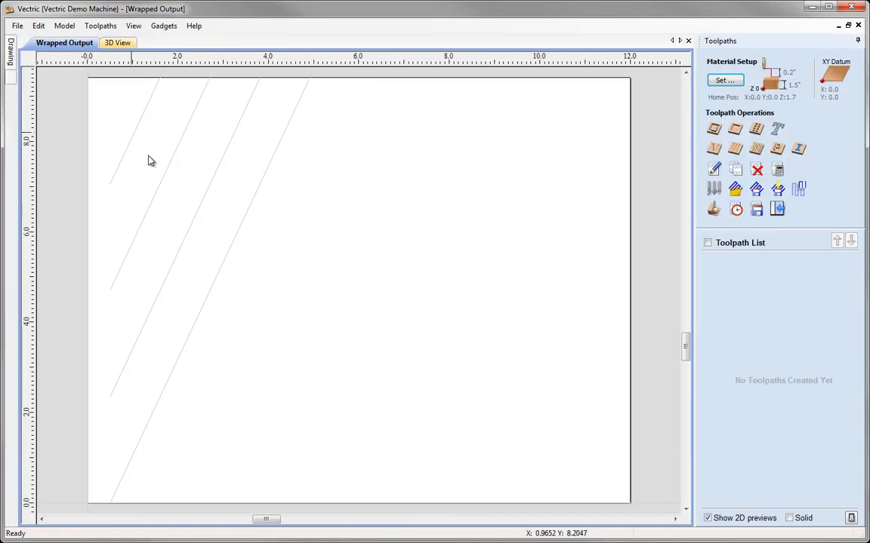
pyautogui.click(192, 223)
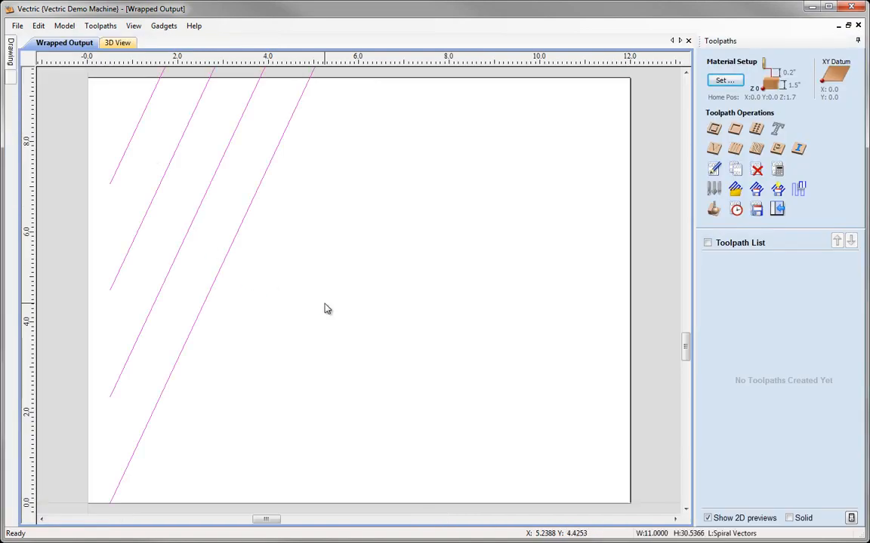
pyautogui.click(713, 128)
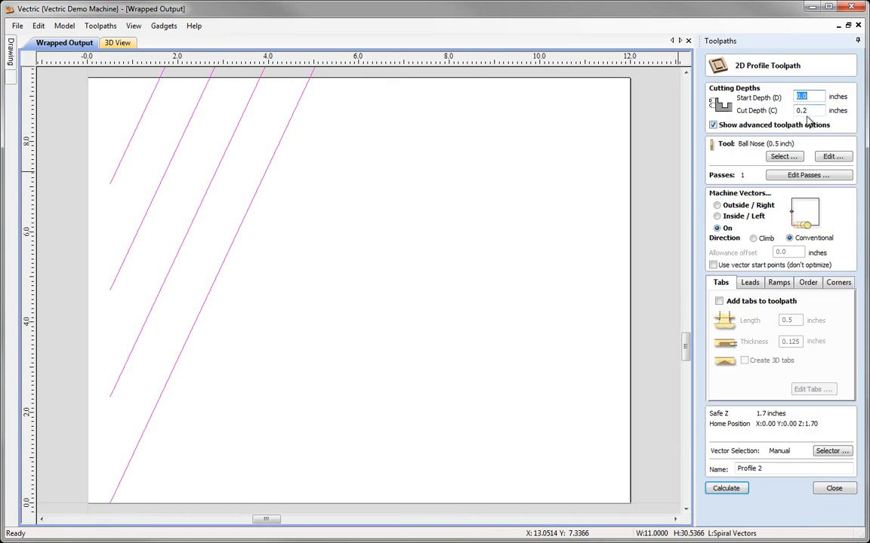
pyautogui.click(780, 156)
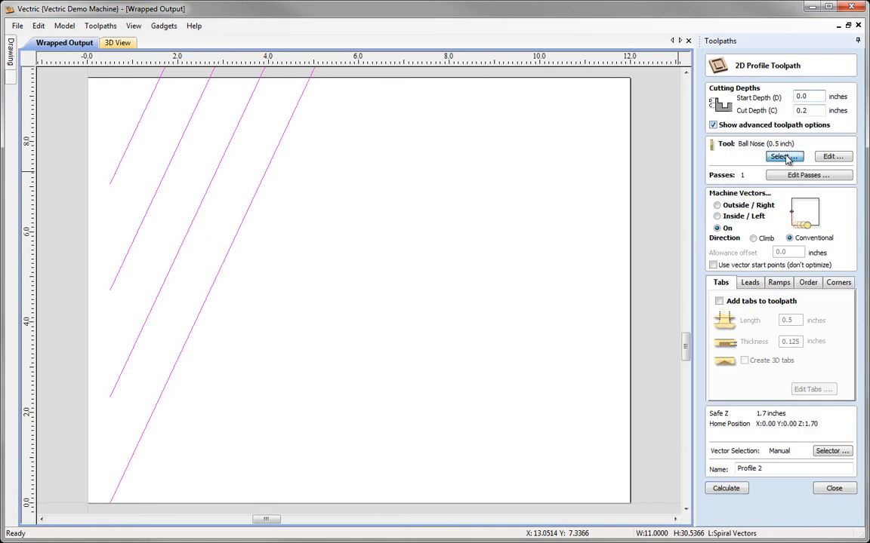
pyautogui.click(325, 231)
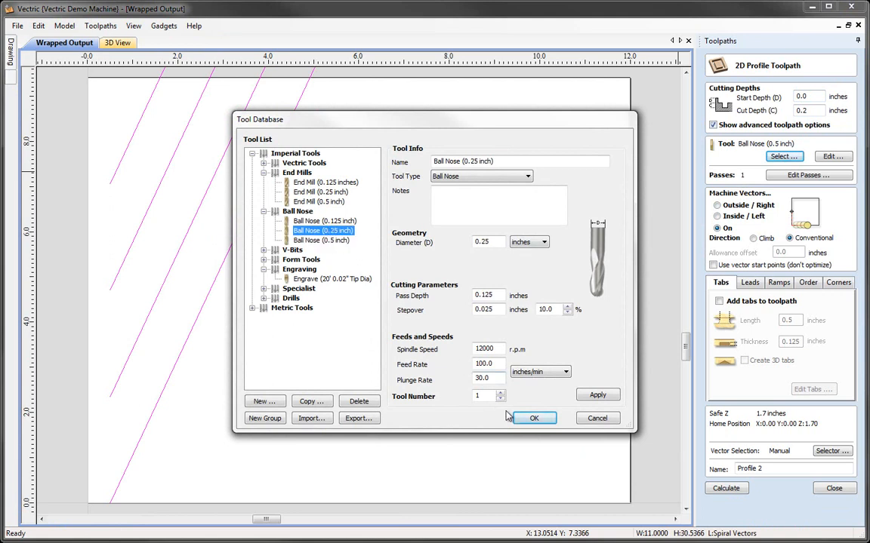
pyautogui.click(533, 419)
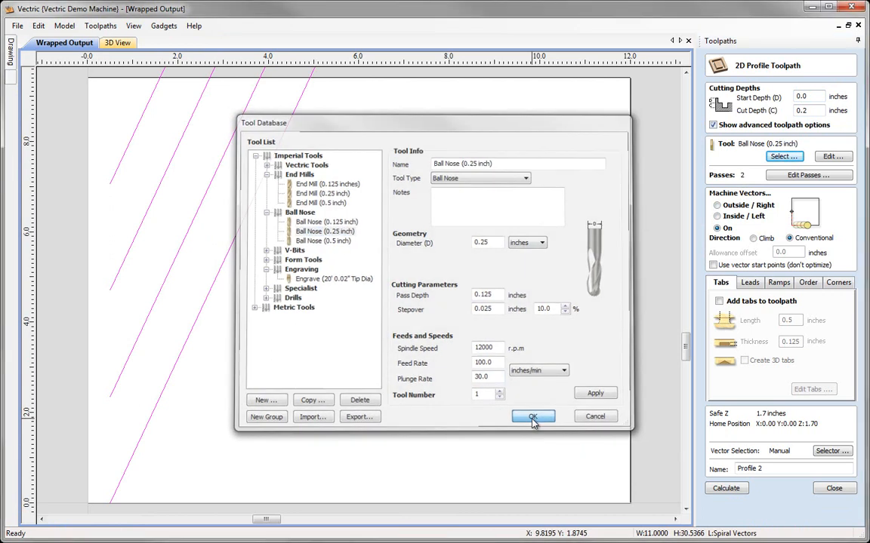
# Step: Set the profile cut depth to 0.1 inches, name the toolpath Profile Spiral and calculate it
pyautogui.moveTo(803, 111); pyautogui.dragTo(824, 123)
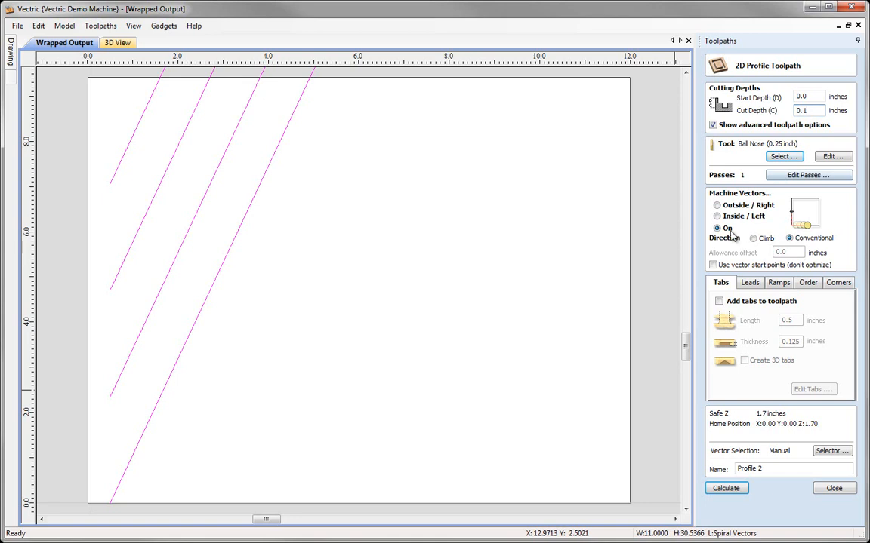
pyautogui.doubleClick(773, 470)
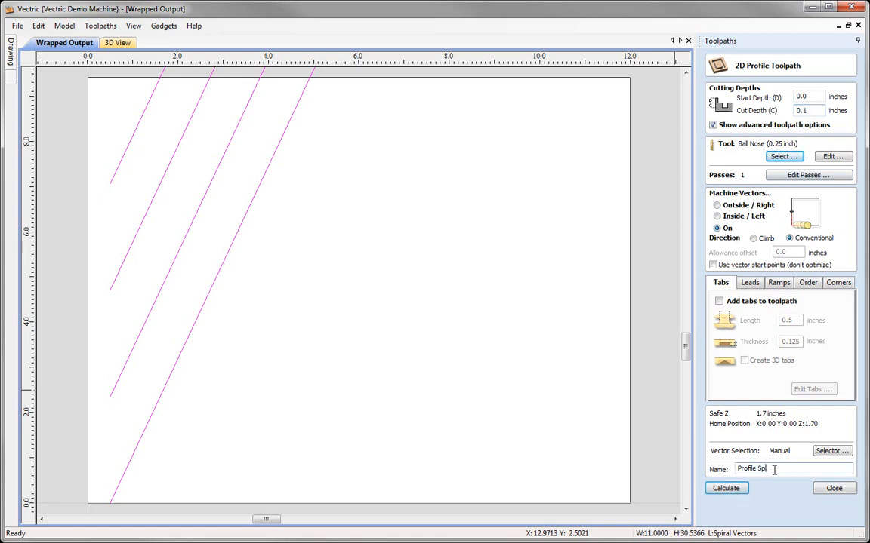
pyautogui.click(726, 489)
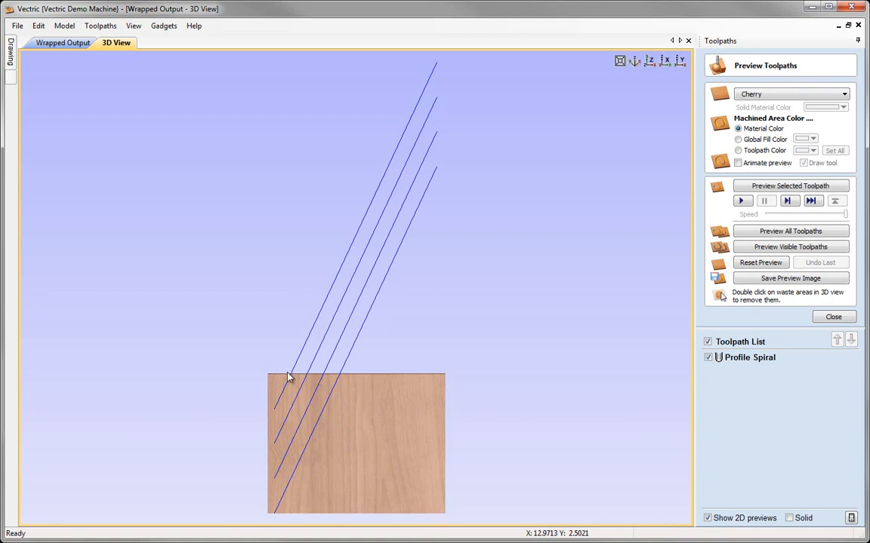
pyautogui.click(833, 318)
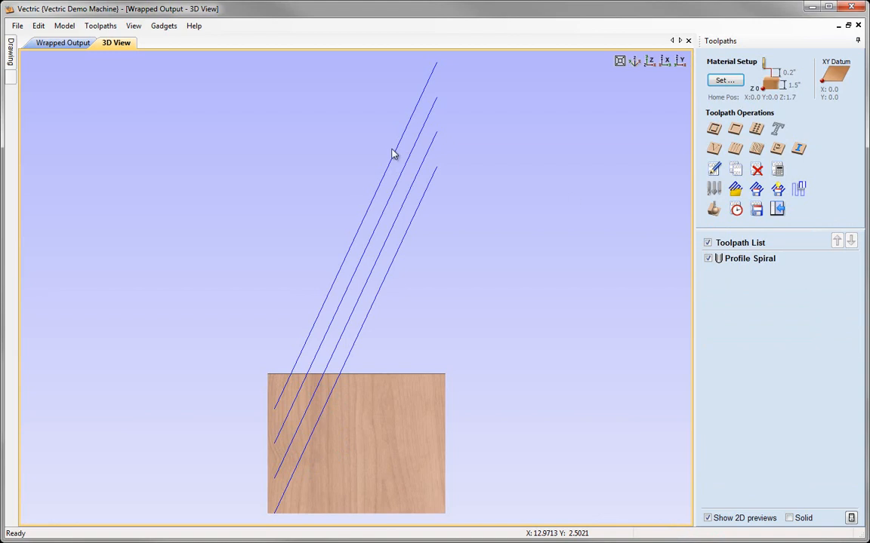
# Step: Turn off the color shaded 3D view and turn on drawing of the material block
pyautogui.click(134, 26)
pyautogui.click(152, 81)
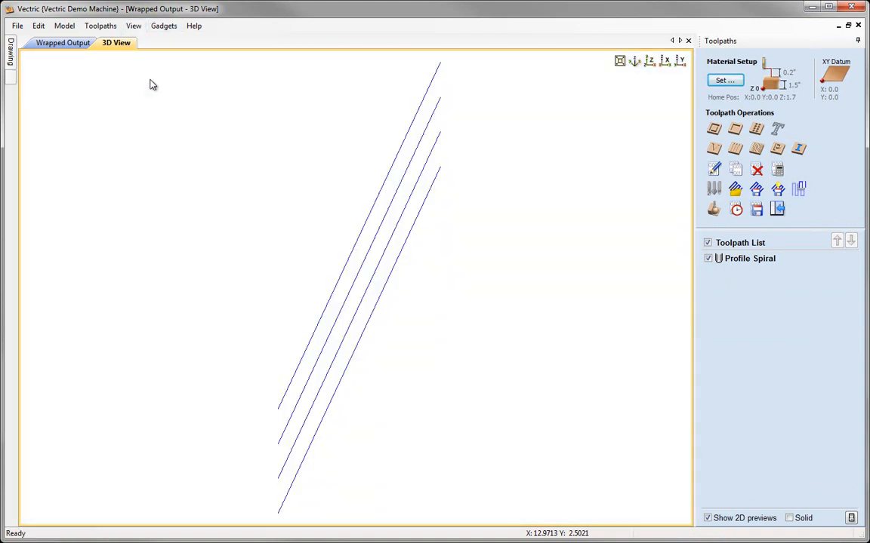
pyautogui.click(133, 26)
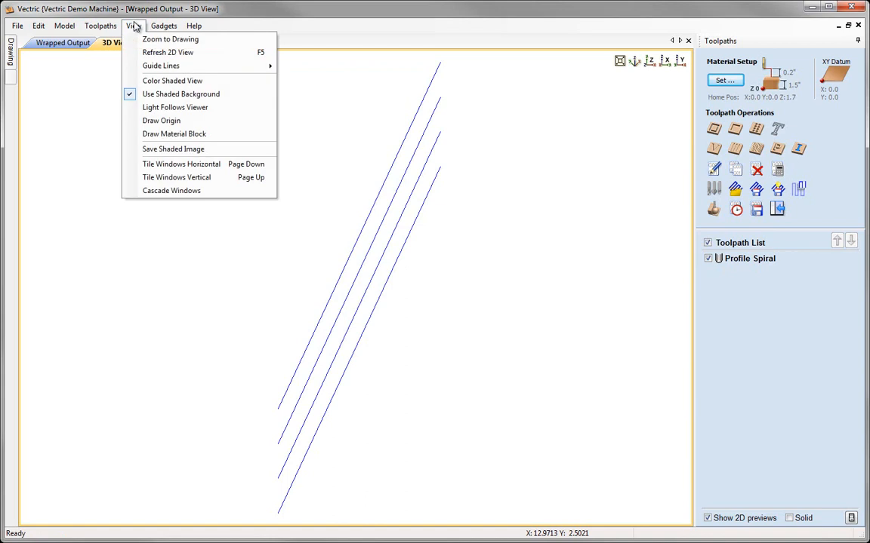
pyautogui.click(151, 135)
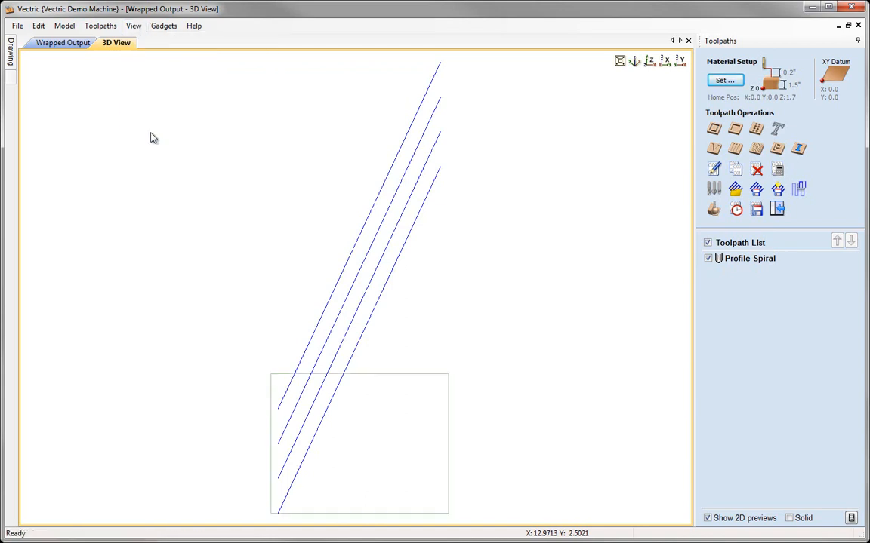
# Step: Wrap the toolpath drawing's Y values around the X axis and inspect the spirals on the cylinder from an isometric angle
pyautogui.click(103, 26)
pyautogui.moveTo(176, 81)
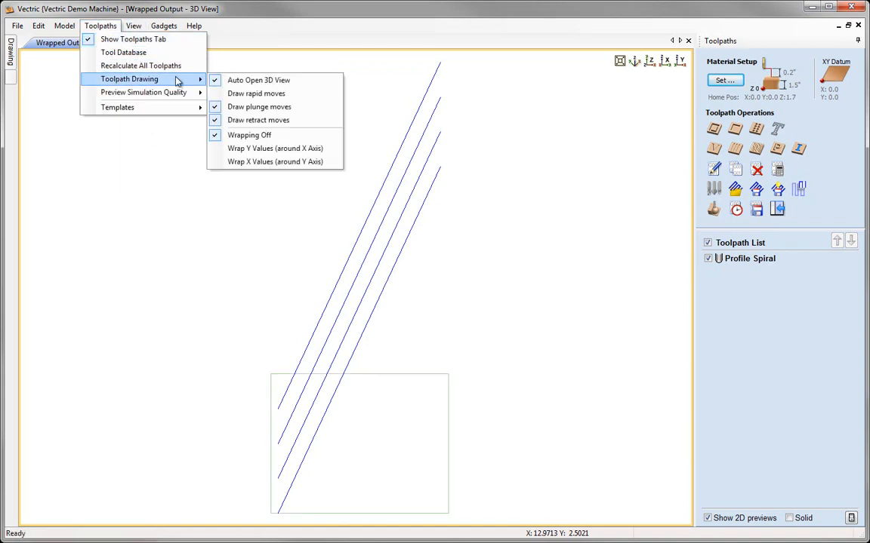
pyautogui.click(252, 148)
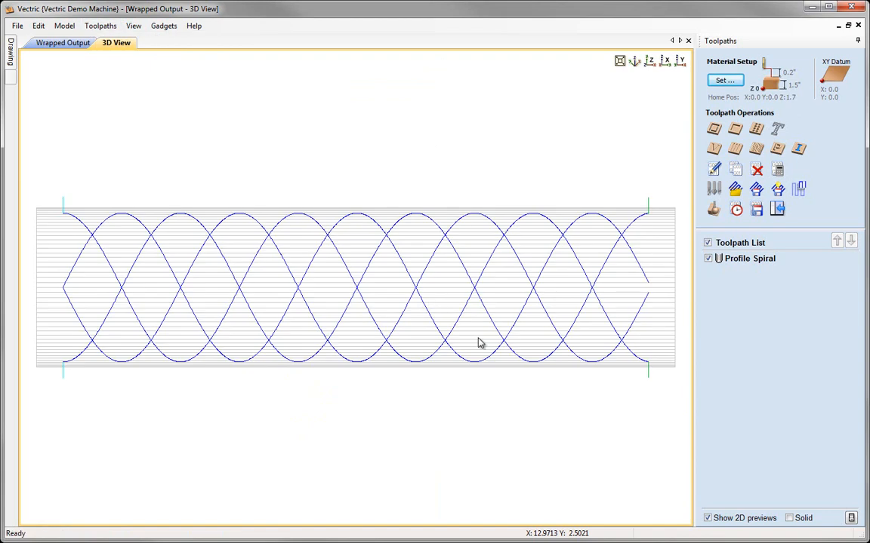
pyautogui.click(635, 61)
pyautogui.moveTo(429, 274); pyautogui.dragTo(441, 302)
pyautogui.moveTo(349, 245); pyautogui.dragTo(359, 279)
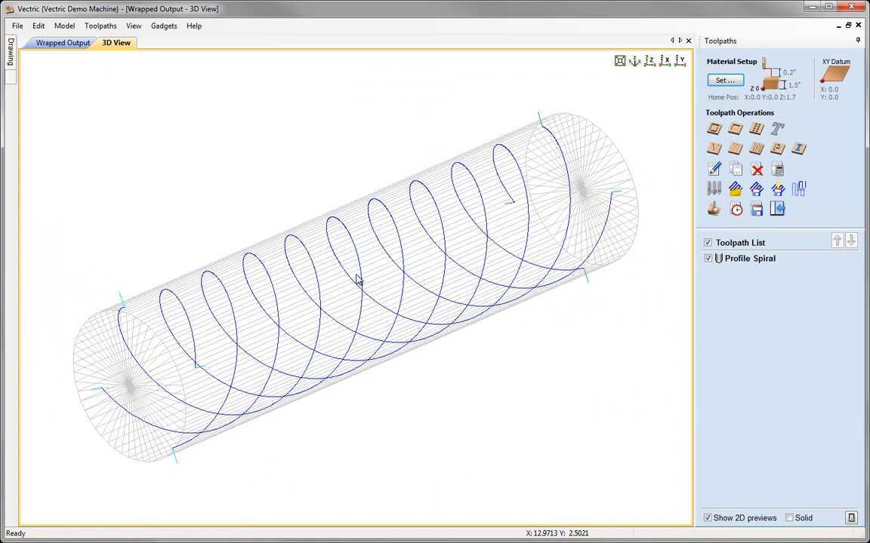
pyautogui.moveTo(369, 240); pyautogui.dragTo(364, 254)
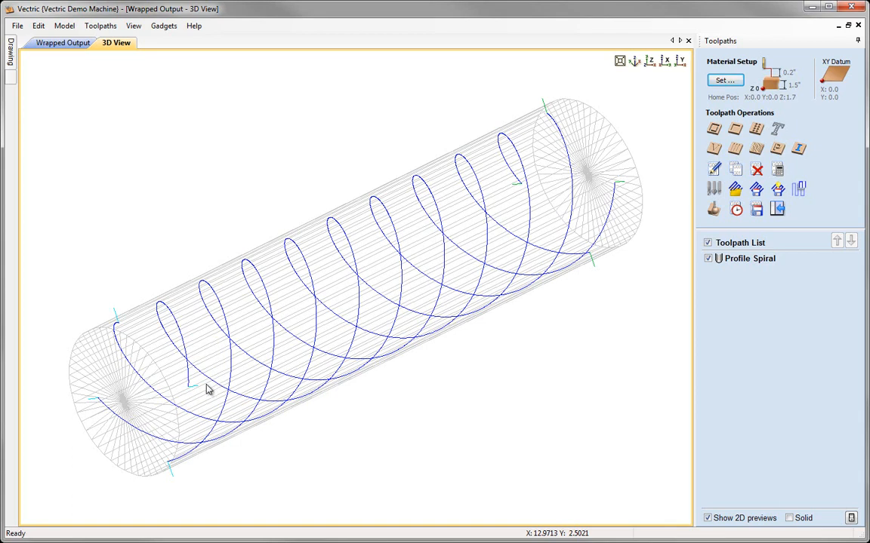
# Step: Check the output settings for Profile Spiral with the Mach2/3-WrapY2A ATC(inch) post processor, and close them without saving the toolpath
pyautogui.click(758, 212)
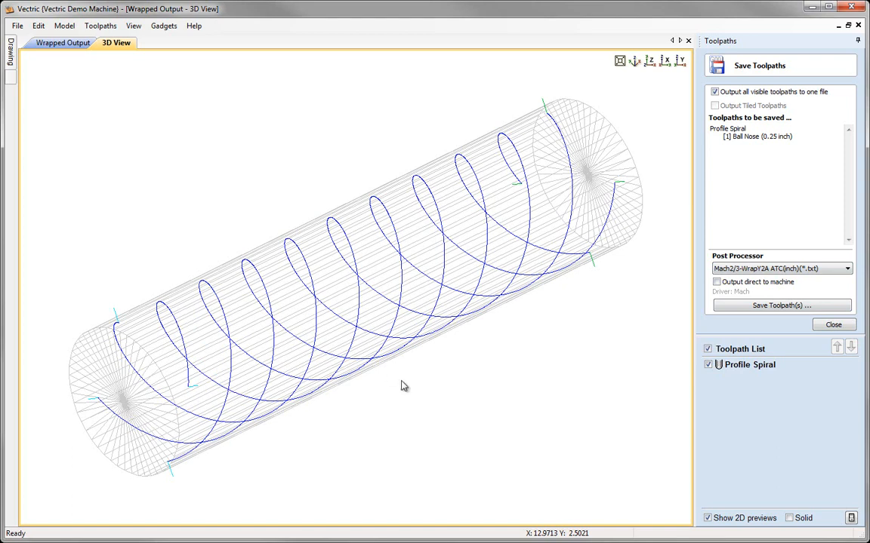
pyautogui.click(636, 65)
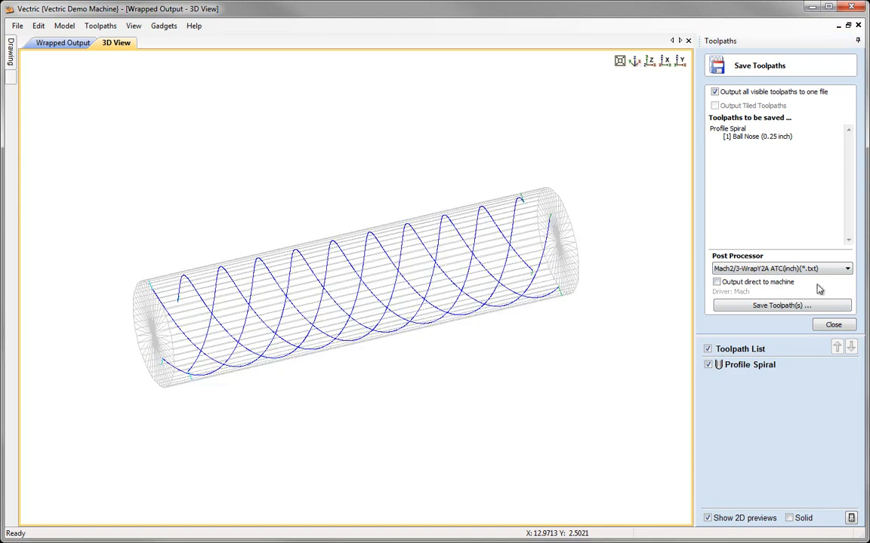
pyautogui.click(834, 324)
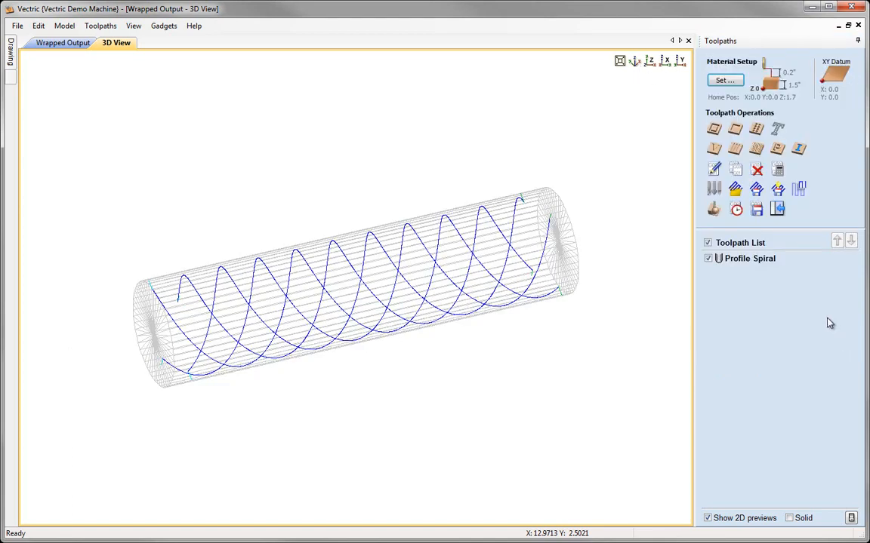
# Step: Save the job as Rotary-Spiral.crv in the D06 folder
pyautogui.click(22, 28)
pyautogui.click(43, 93)
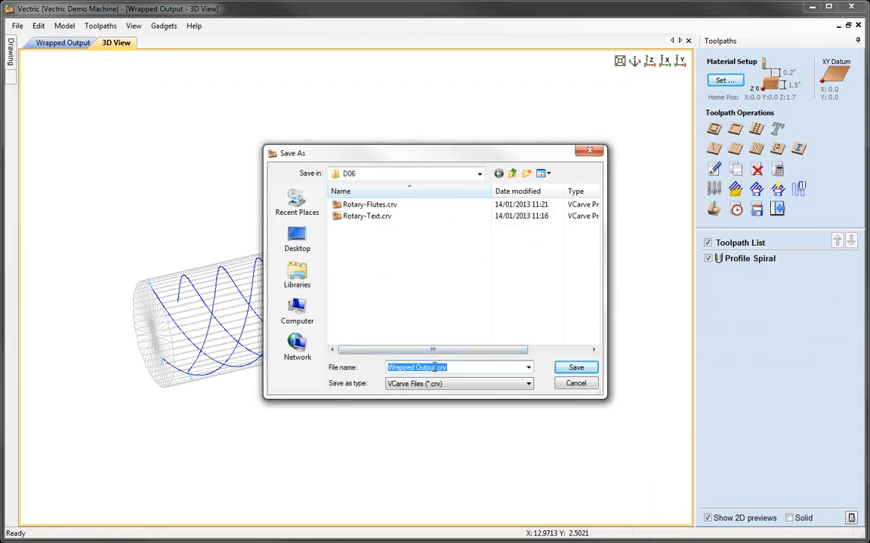
pyautogui.moveTo(434, 367); pyautogui.dragTo(350, 368)
pyautogui.write('Rotary')
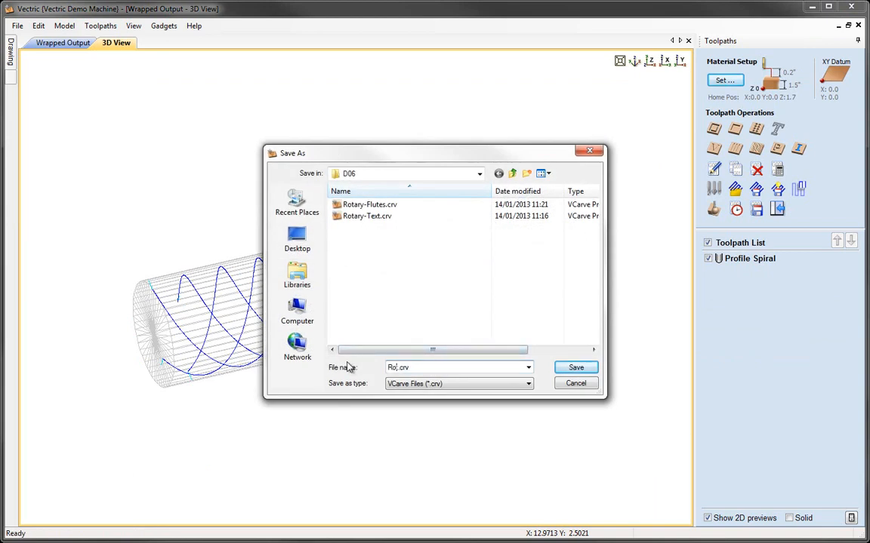
pyautogui.write('-Spiral')
pyautogui.click(560, 370)
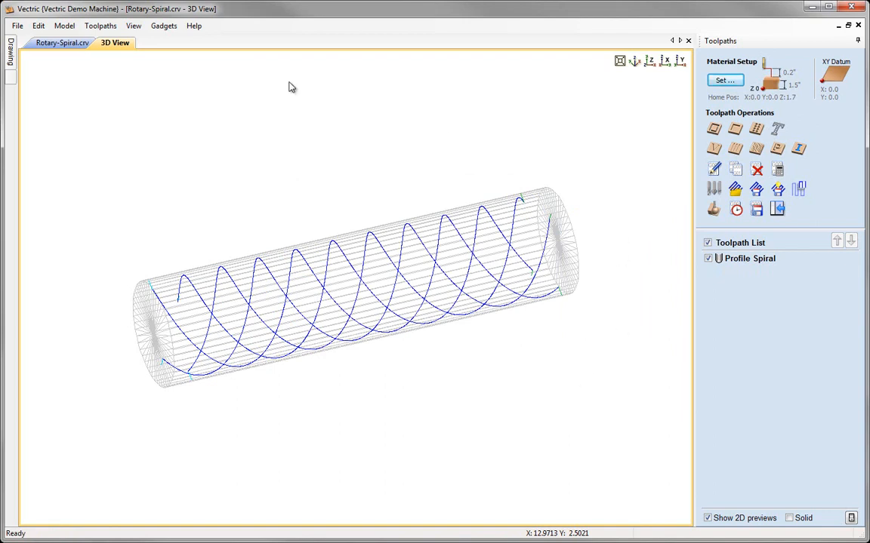
# Step: Close the Rotary-Spiral job and create a simple cylindrical wrap job, 12 by 3 inches, along the X axis with Z origin on the cylinder axis
pyautogui.click(17, 25)
pyautogui.click(39, 66)
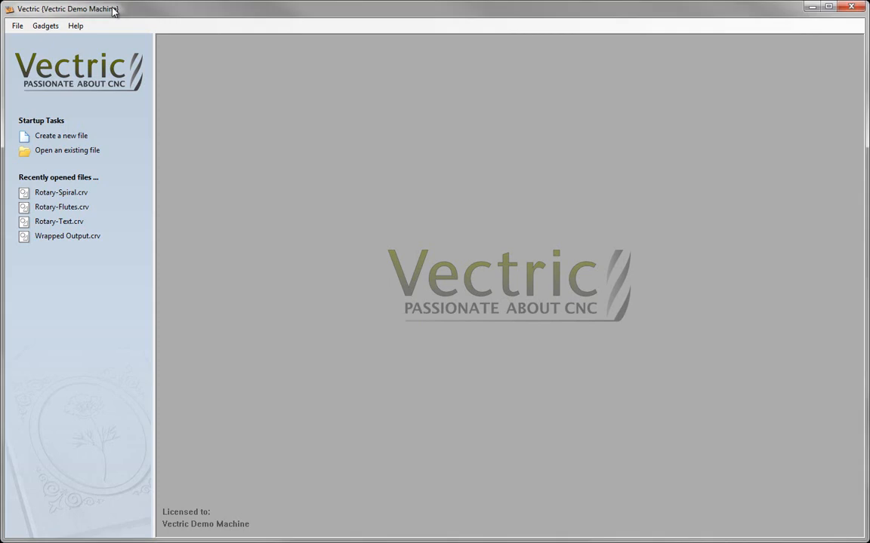
pyautogui.click(44, 26)
pyautogui.moveTo(63, 67)
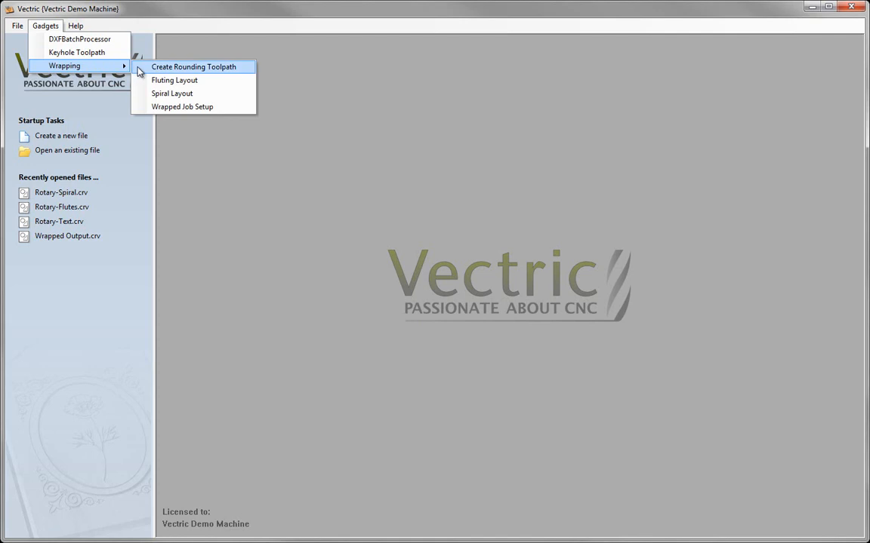
pyautogui.click(217, 109)
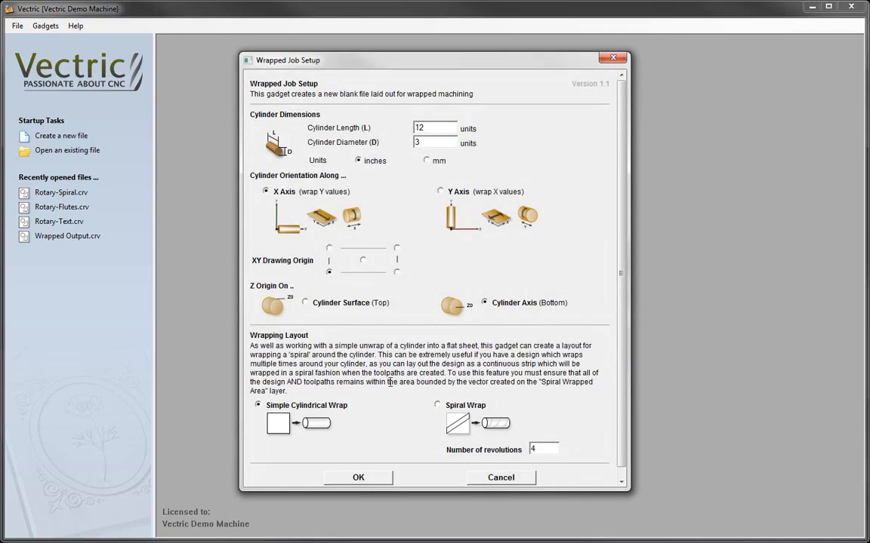
pyautogui.click(359, 478)
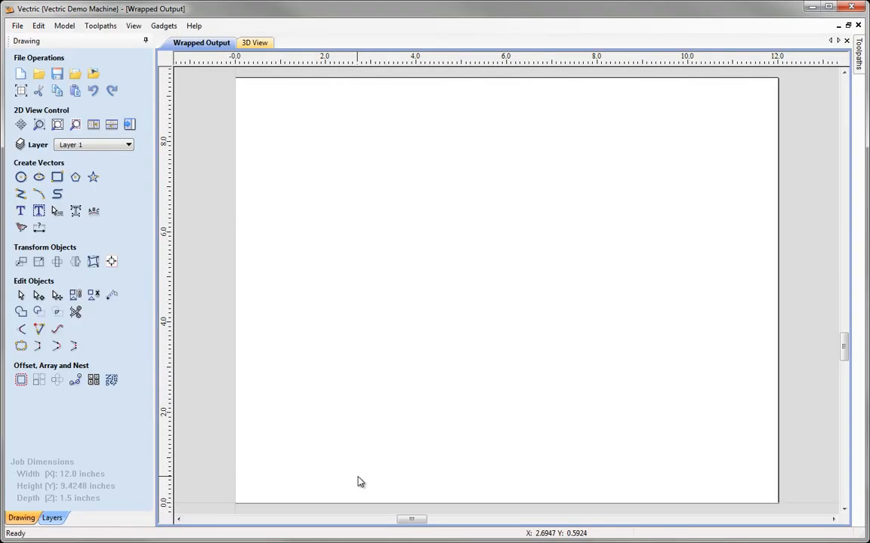
# Step: Create a rounding toolpath for a 3-inch square blank using Optimized Raster along the X axis and the 0.25 inch End Mill
pyautogui.click(162, 25)
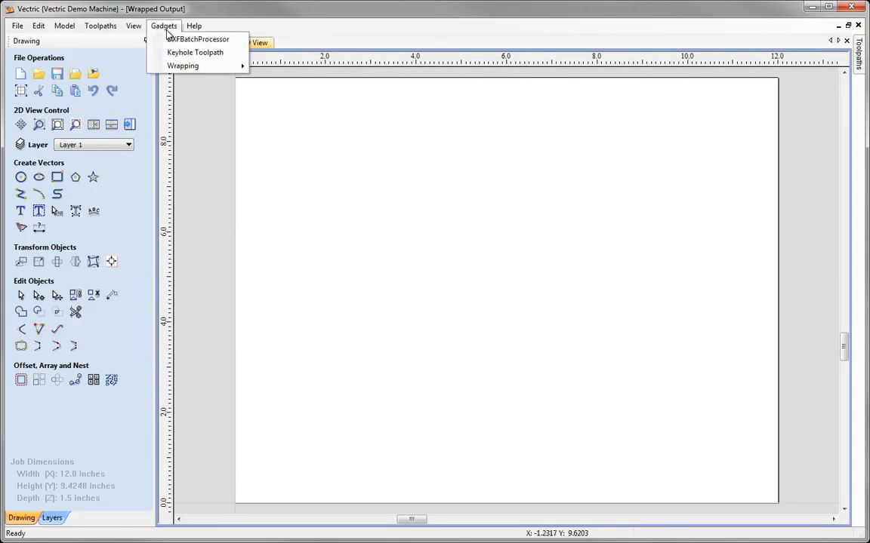
pyautogui.moveTo(178, 66)
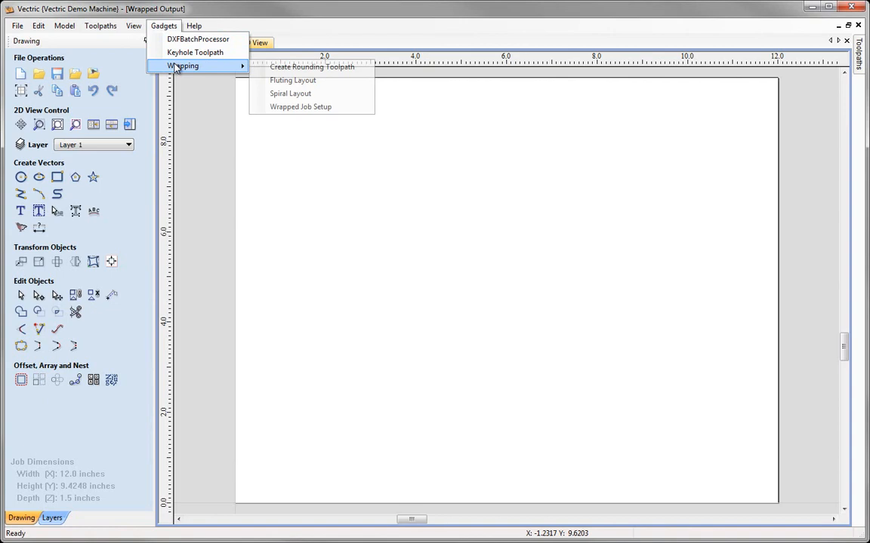
pyautogui.click(310, 69)
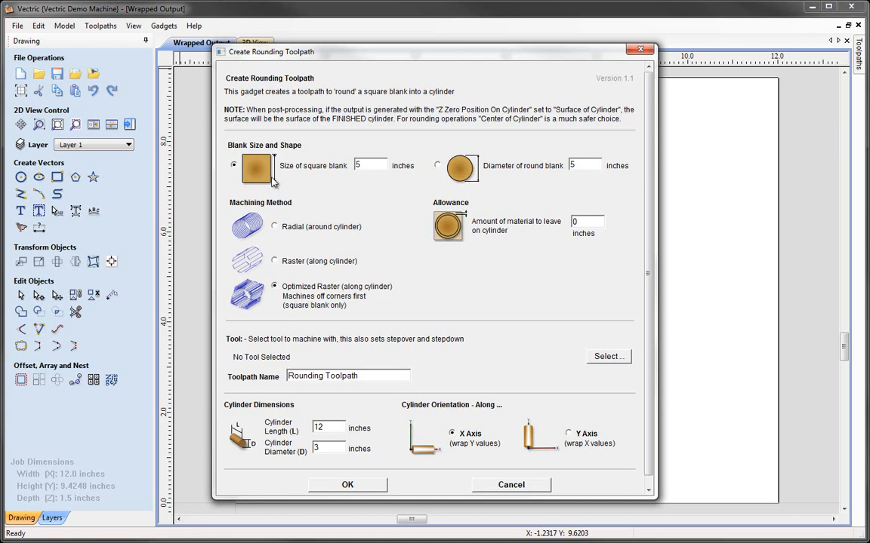
pyautogui.doubleClick(367, 169)
pyautogui.write('3')
pyautogui.click(363, 376)
pyautogui.click(608, 358)
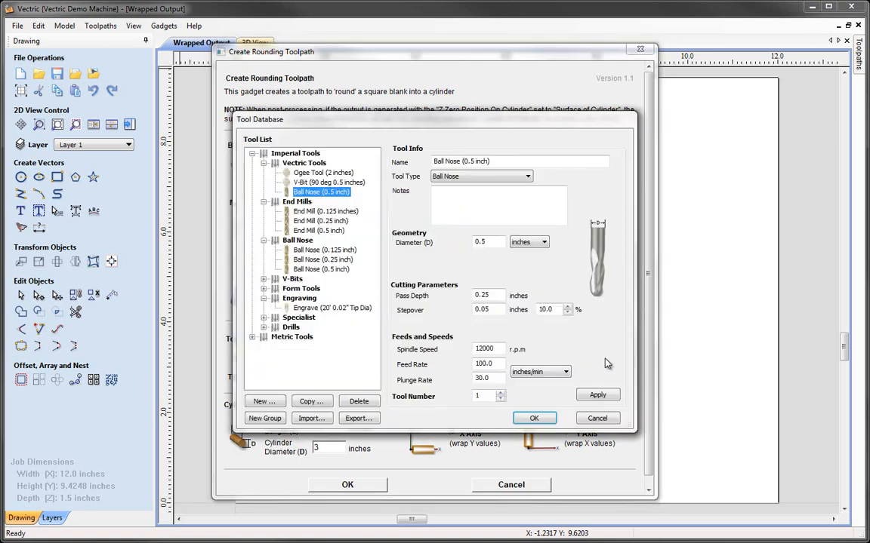
pyautogui.click(331, 221)
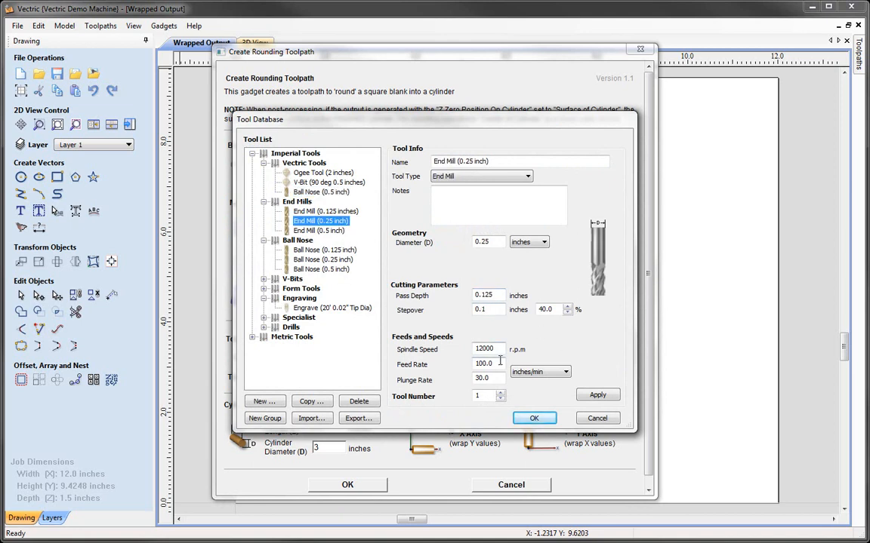
pyautogui.click(537, 420)
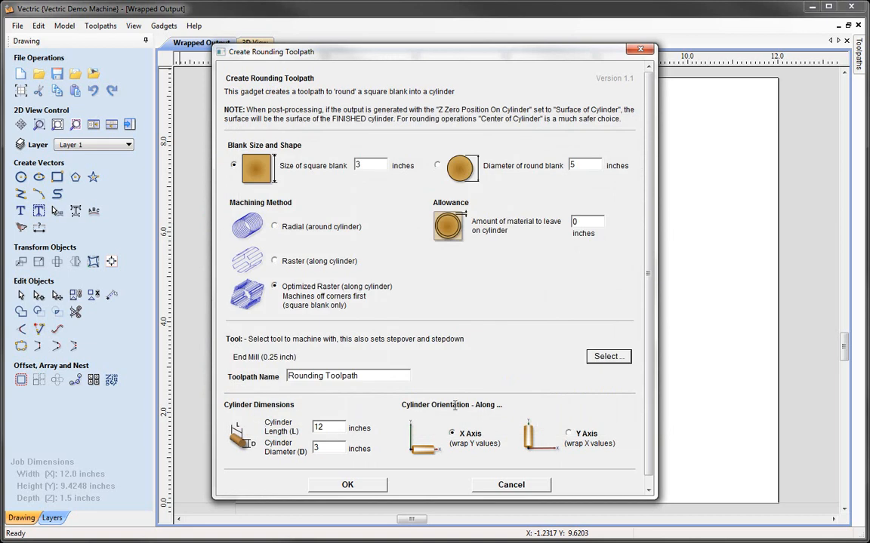
pyautogui.click(347, 486)
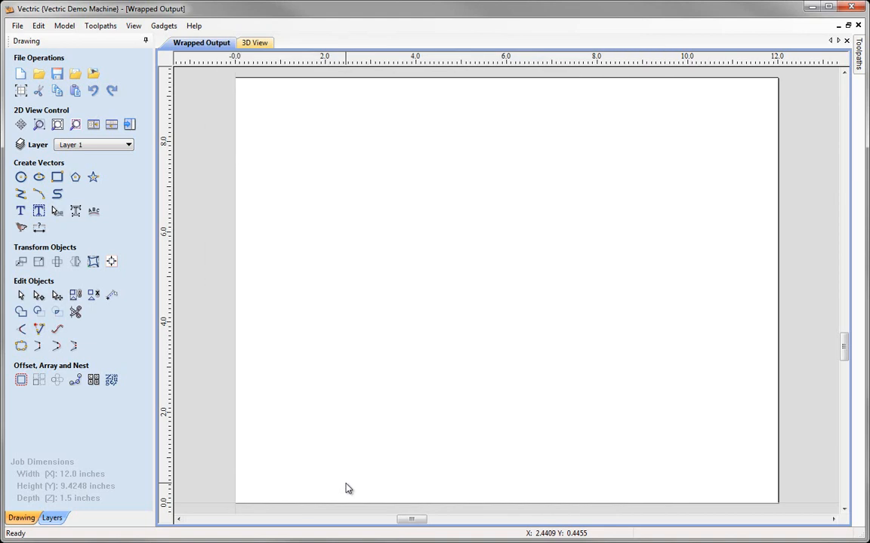
# Step: Show the rounding toolpath in 3D with color shading turned off and the material block outline drawn
pyautogui.click(246, 44)
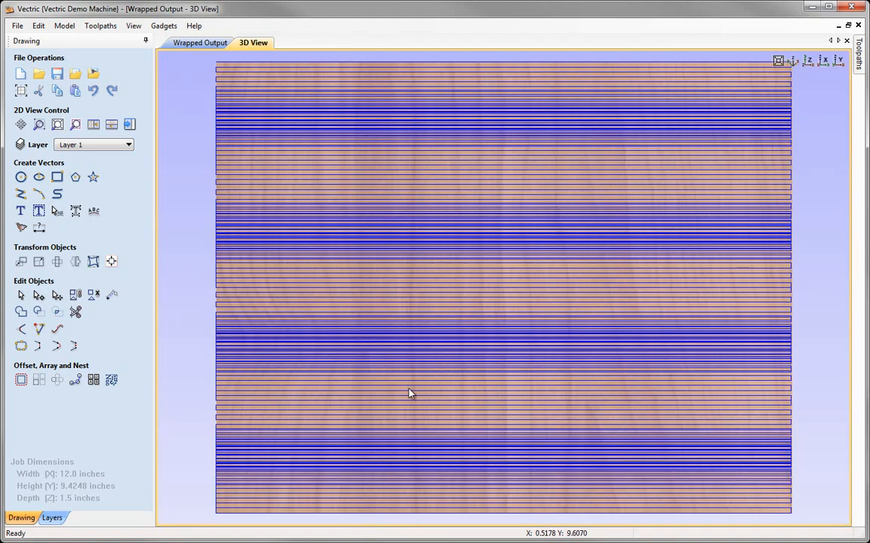
pyautogui.moveTo(712, 57); pyautogui.dragTo(570, 259)
pyautogui.moveTo(422, 389); pyautogui.dragTo(533, 400)
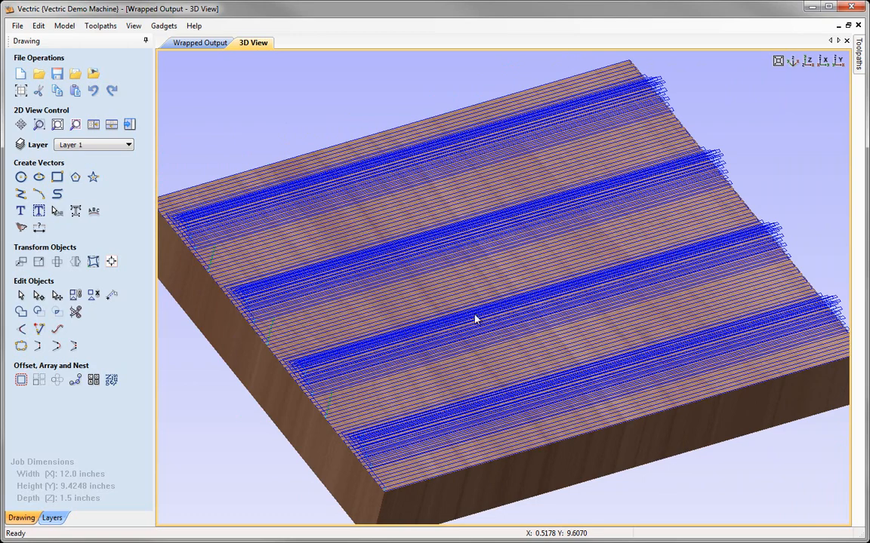
pyautogui.scroll(-2, 631, 283)
pyautogui.scroll(-2, 607, 254)
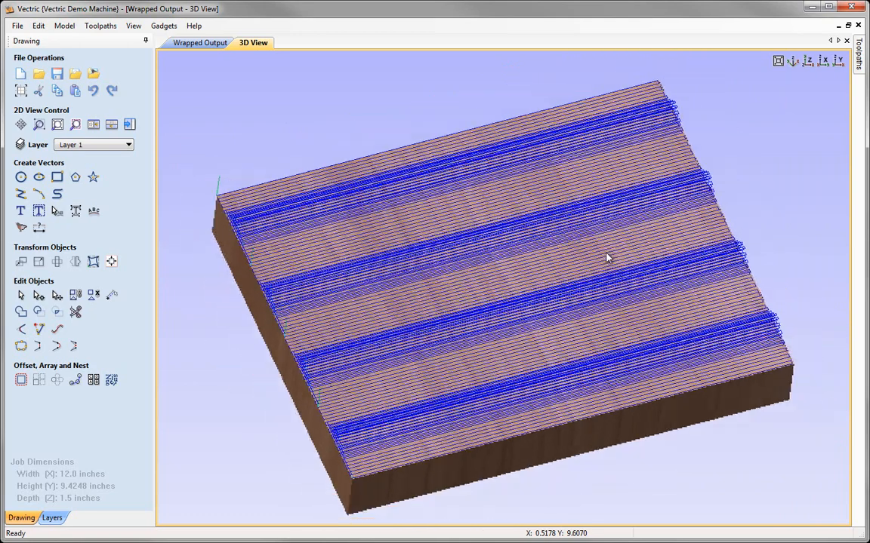
pyautogui.click(137, 27)
pyautogui.click(148, 81)
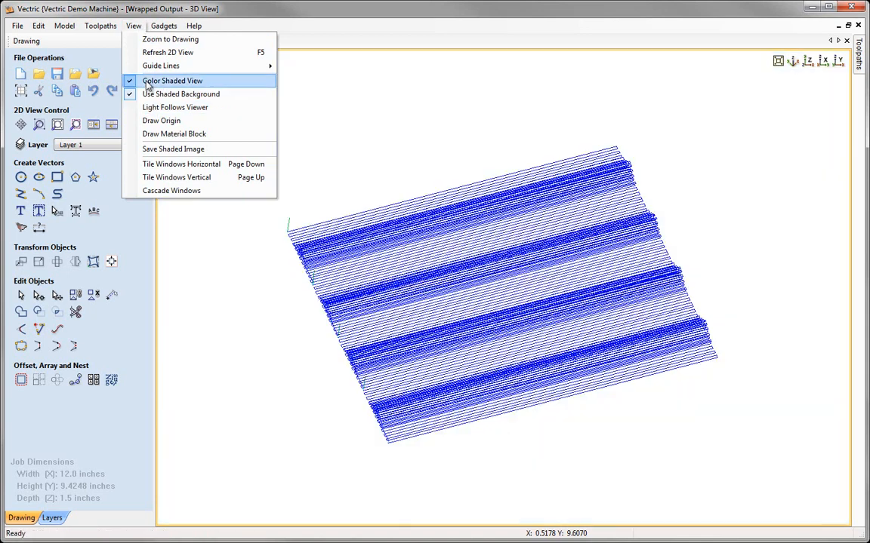
pyautogui.click(133, 26)
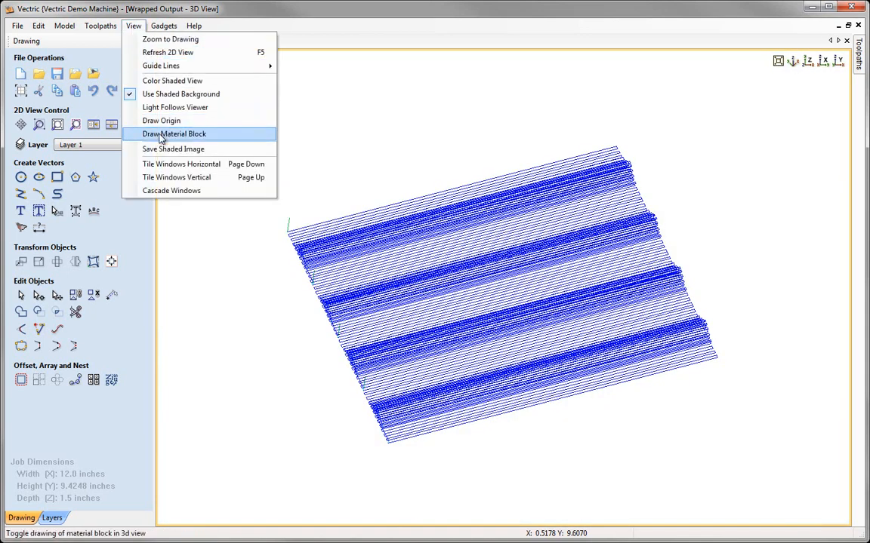
pyautogui.click(160, 134)
# Step: Wrap the toolpath drawing's Y values around the X axis and inspect the rounding passes from the ends and isometrically
pyautogui.click(101, 26)
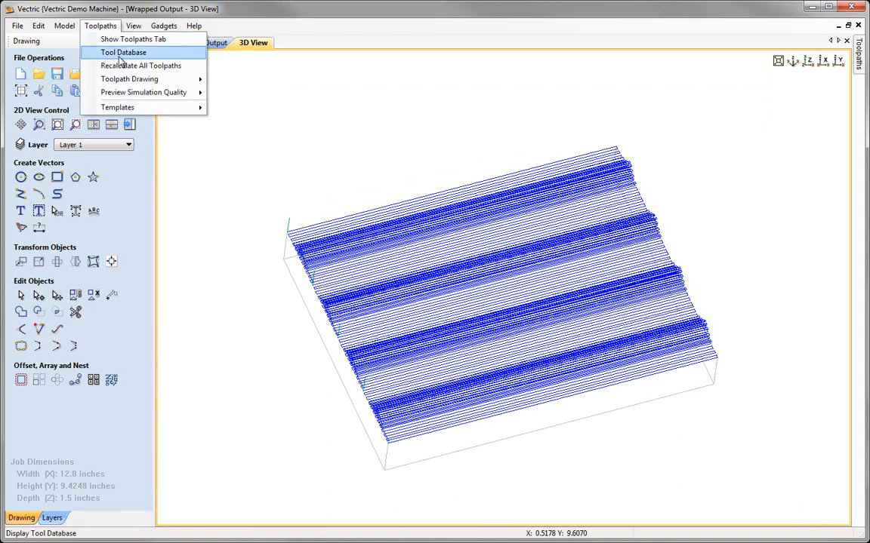
pyautogui.moveTo(121, 85)
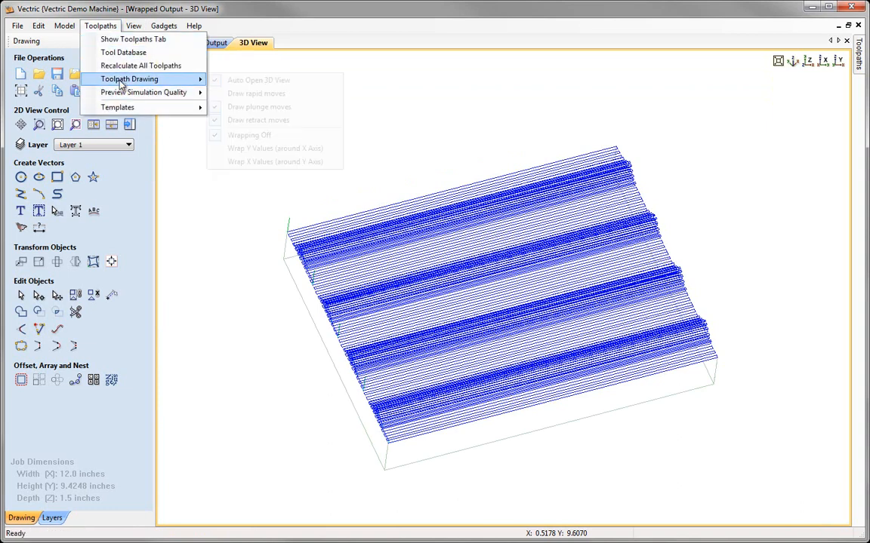
pyautogui.click(252, 148)
pyautogui.moveTo(272, 375); pyautogui.dragTo(610, 257)
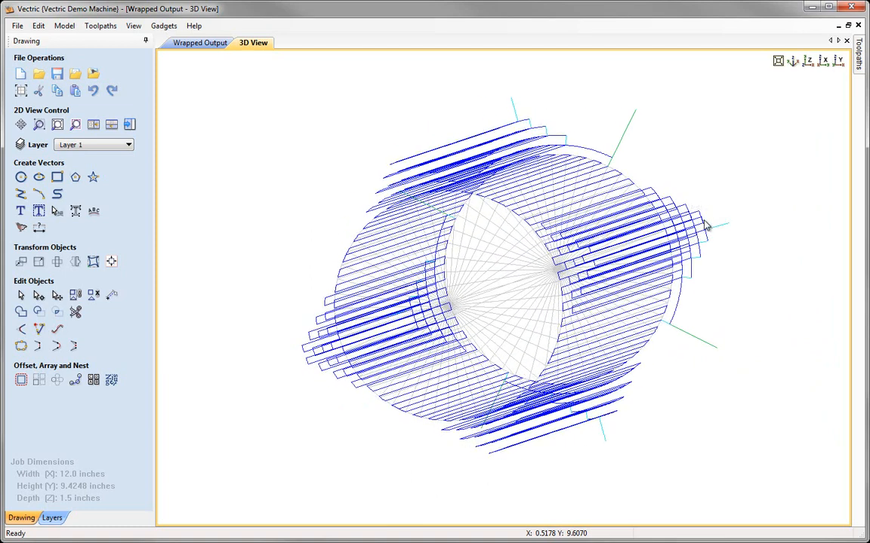
pyautogui.moveTo(612, 252); pyautogui.dragTo(484, 240)
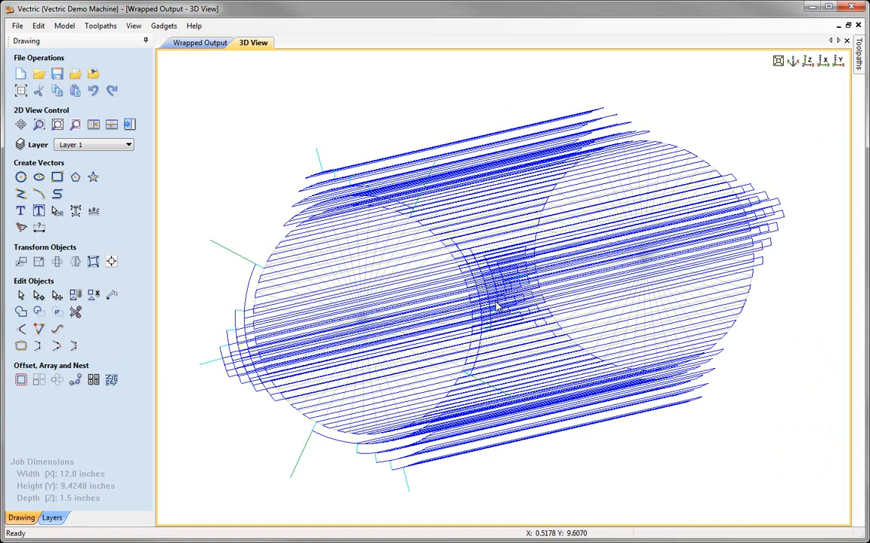
pyautogui.moveTo(618, 302); pyautogui.dragTo(550, 342)
pyautogui.scroll(-3, 655, 179)
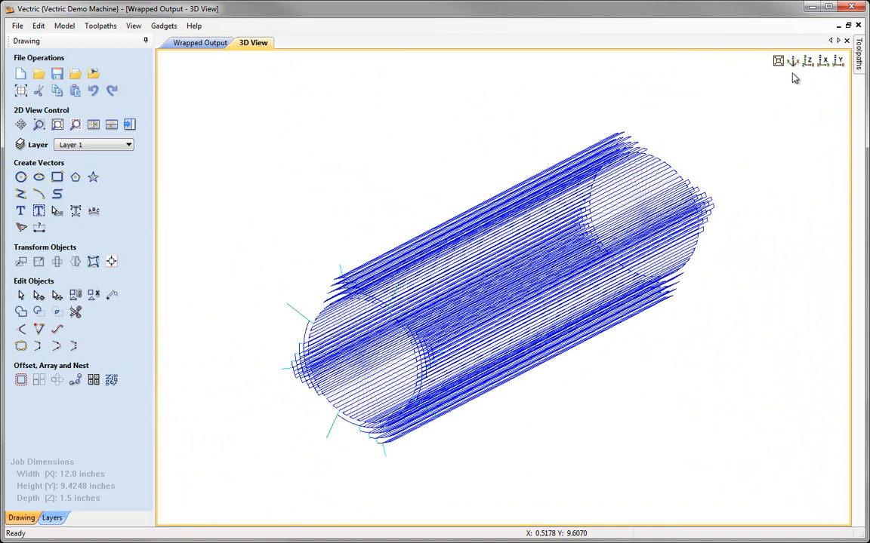
pyautogui.click(792, 65)
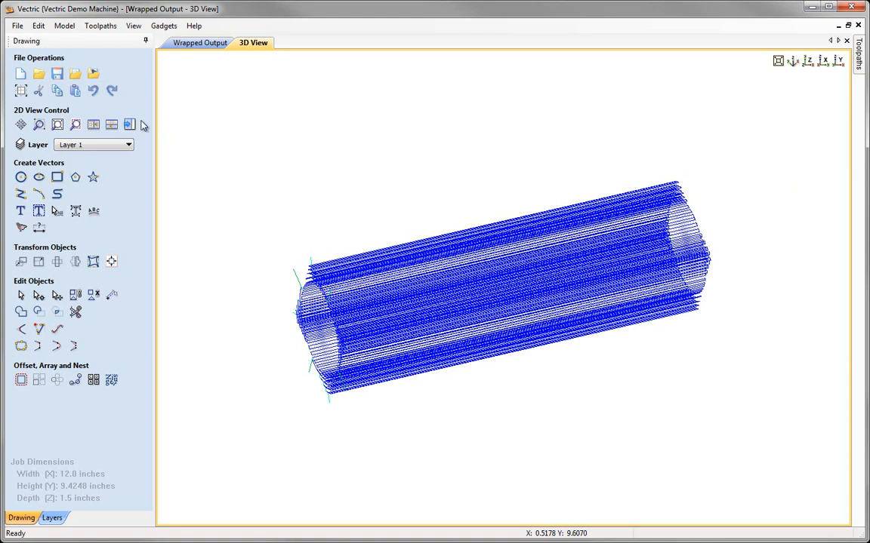
# Step: Check the output settings for Rounding Toolpath with the Mach2/3-WrapY2A ATC(inch) post processor, and close them without saving the toolpath
pyautogui.click(130, 125)
pyautogui.click(756, 209)
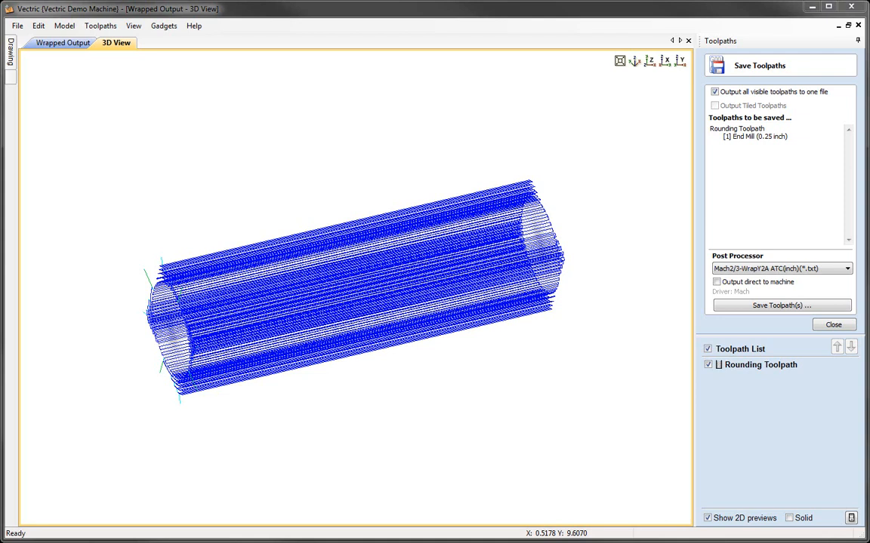
pyautogui.click(835, 325)
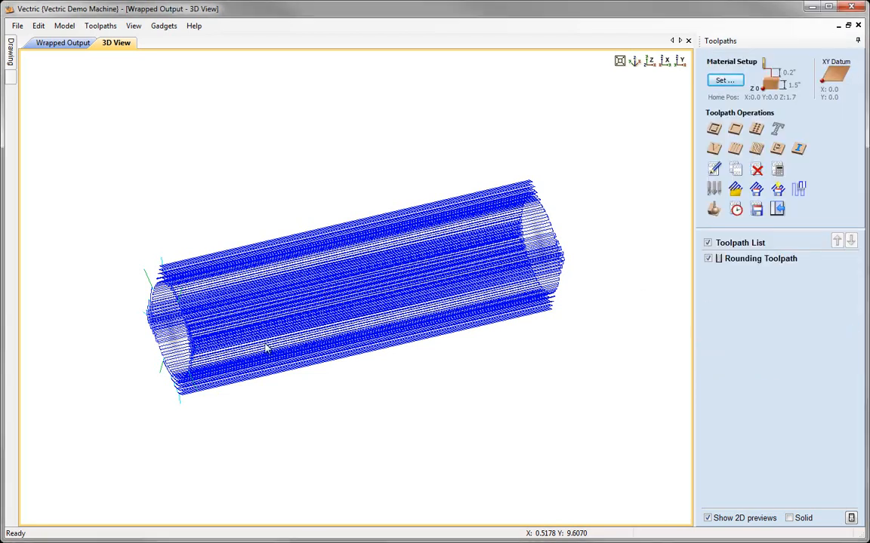
# Step: Turn off wrapping of the toolpath drawing and examine the flat rounding passes against the material block's corner
pyautogui.click(103, 29)
pyautogui.moveTo(121, 78)
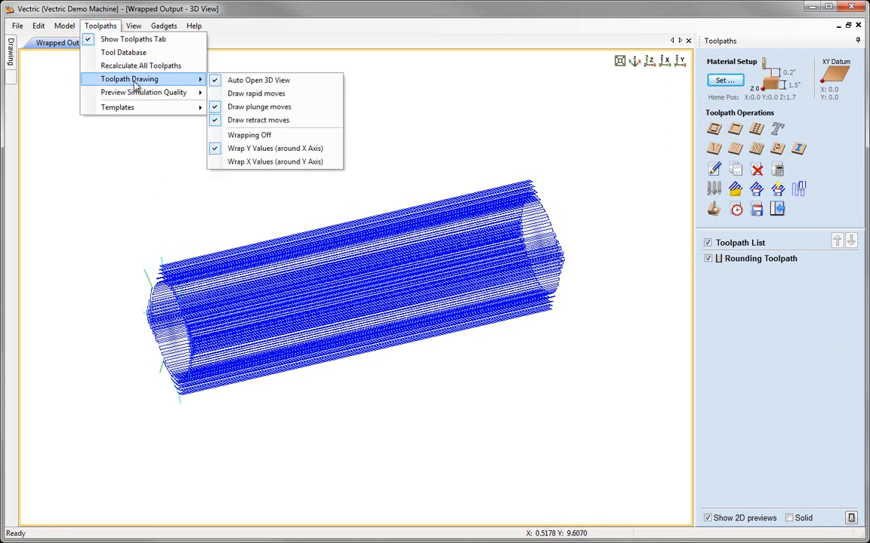
pyautogui.click(258, 140)
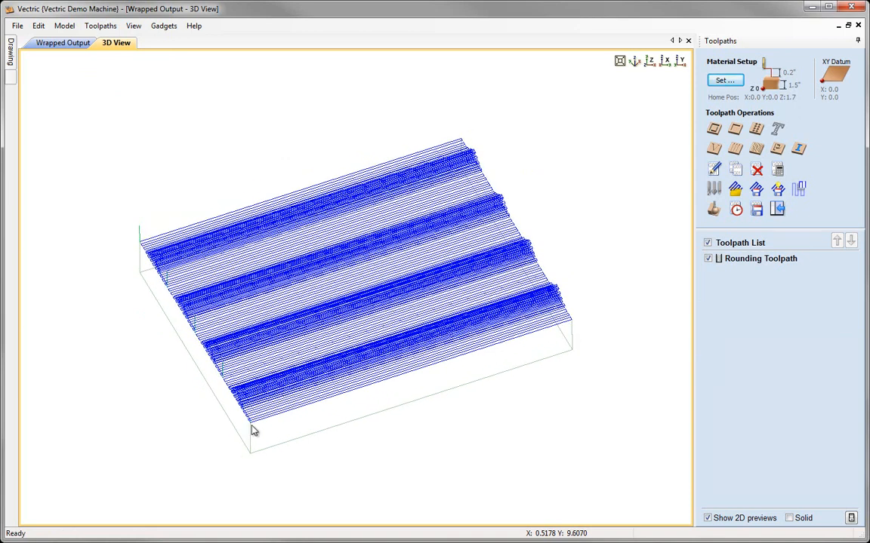
pyautogui.scroll(2, 261, 424)
pyautogui.moveTo(259, 404); pyautogui.dragTo(279, 349, button='middle')
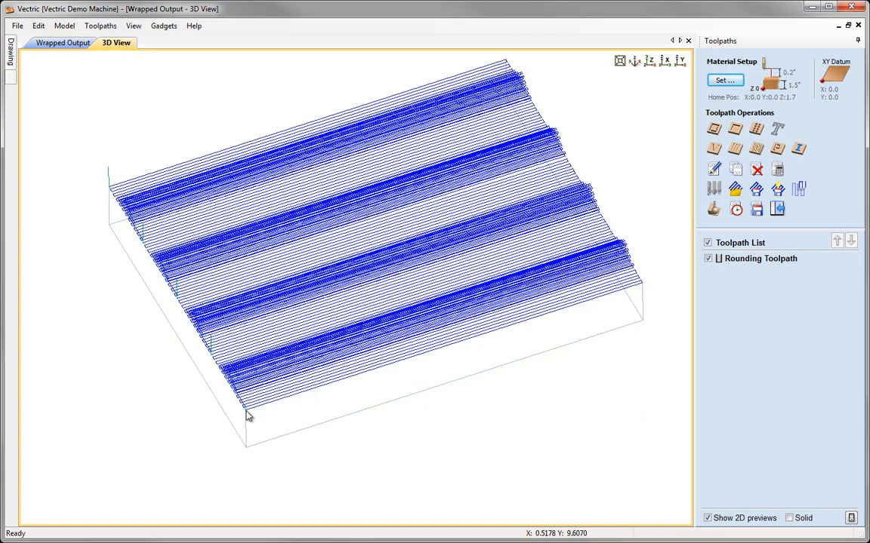
pyautogui.moveTo(245, 380); pyautogui.dragTo(368, 373)
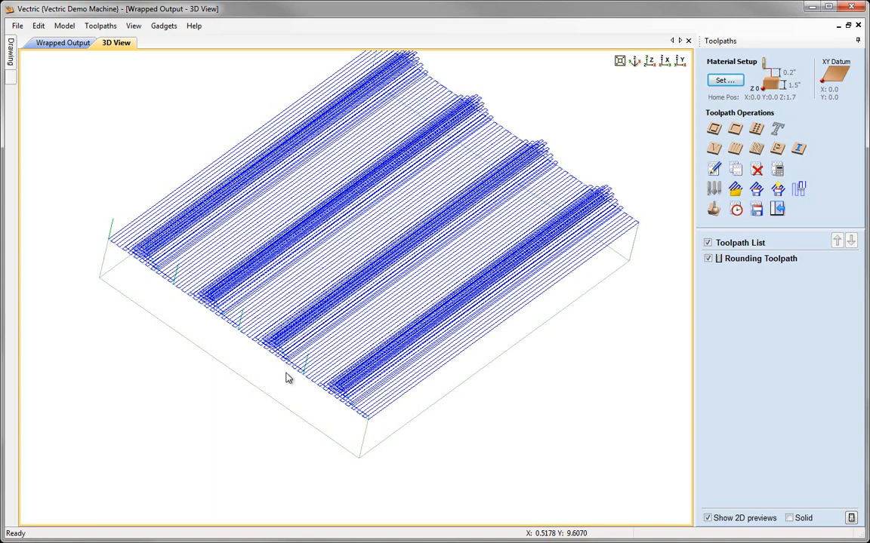
pyautogui.moveTo(287, 378); pyautogui.dragTo(572, 55)
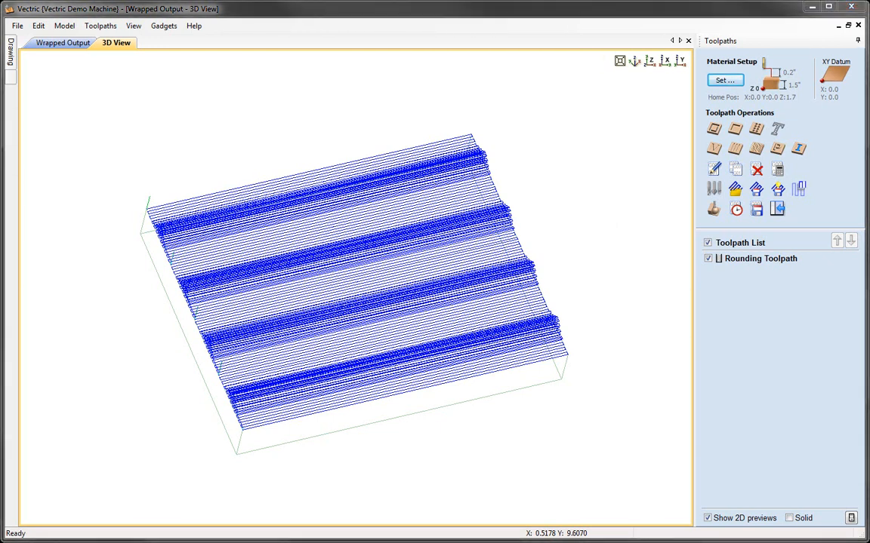
# Step: Save the job as Rotary-Rounding.crv in the D06 folder
pyautogui.click(16, 26)
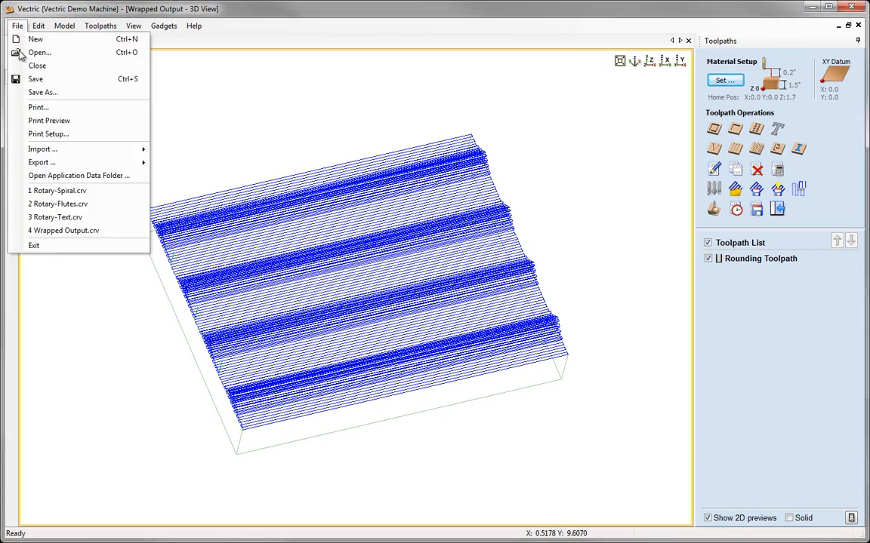
pyautogui.click(41, 92)
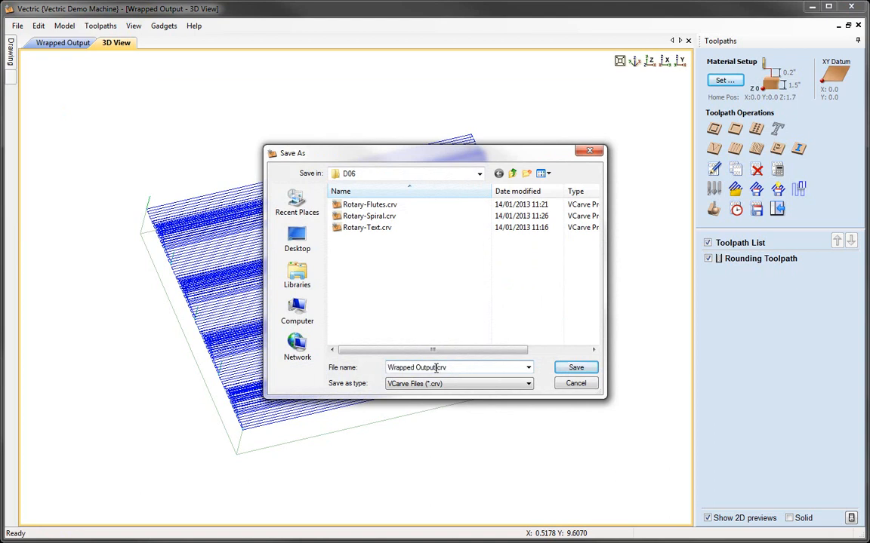
pyautogui.write('Rotary-Rounding')
pyautogui.click(576, 368)
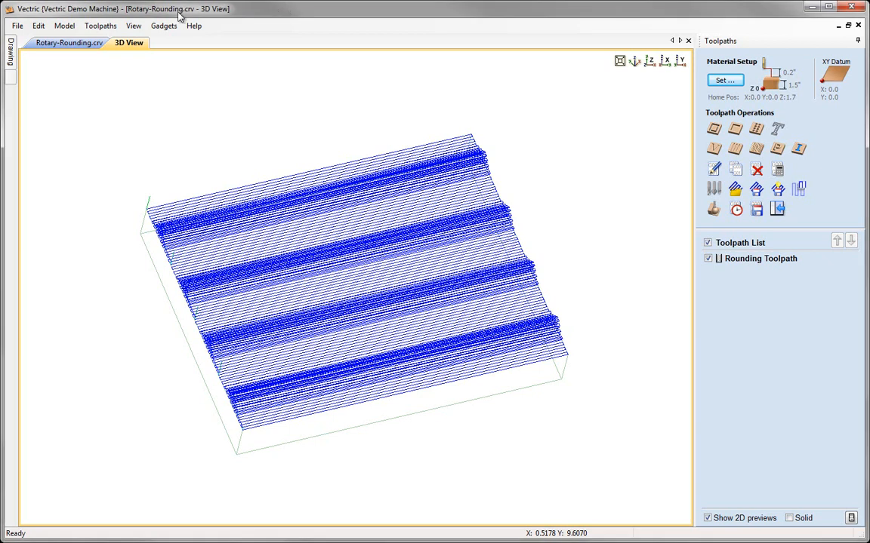
pyautogui.click(159, 31)
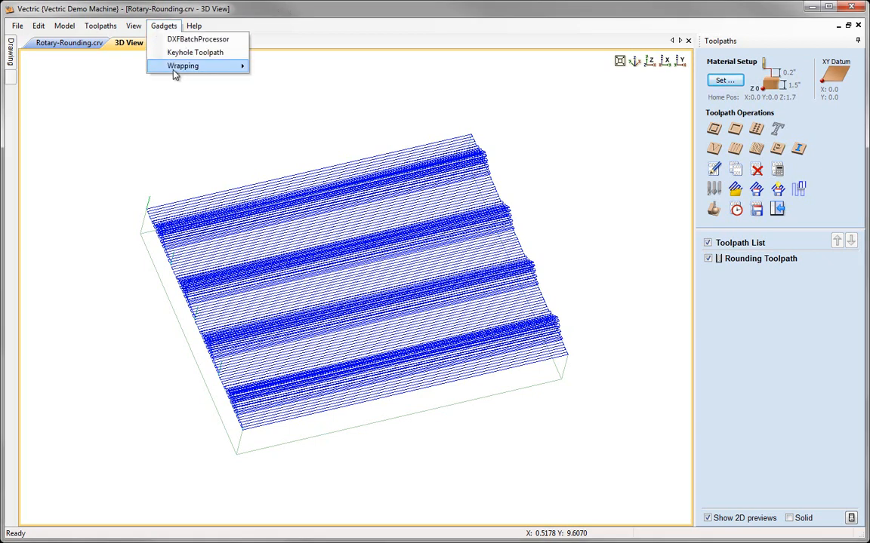
pyautogui.moveTo(175, 69)
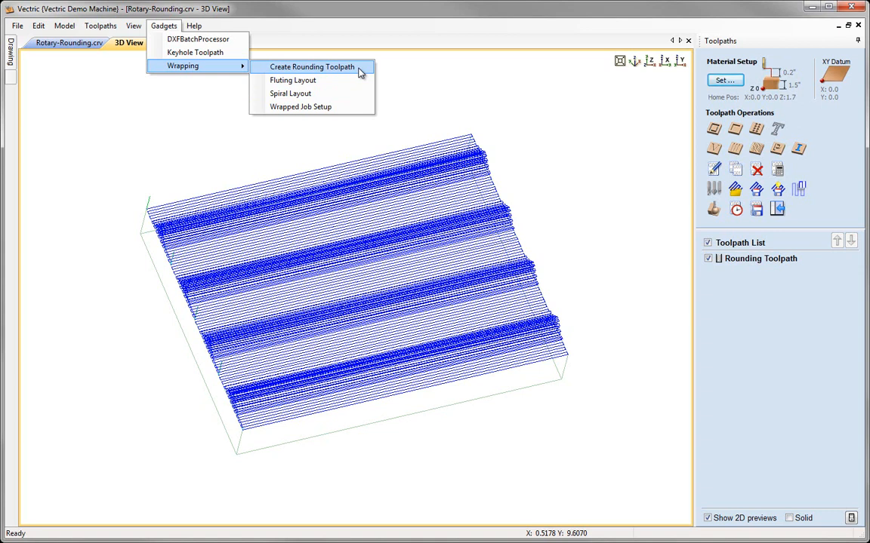
pyautogui.click(355, 17)
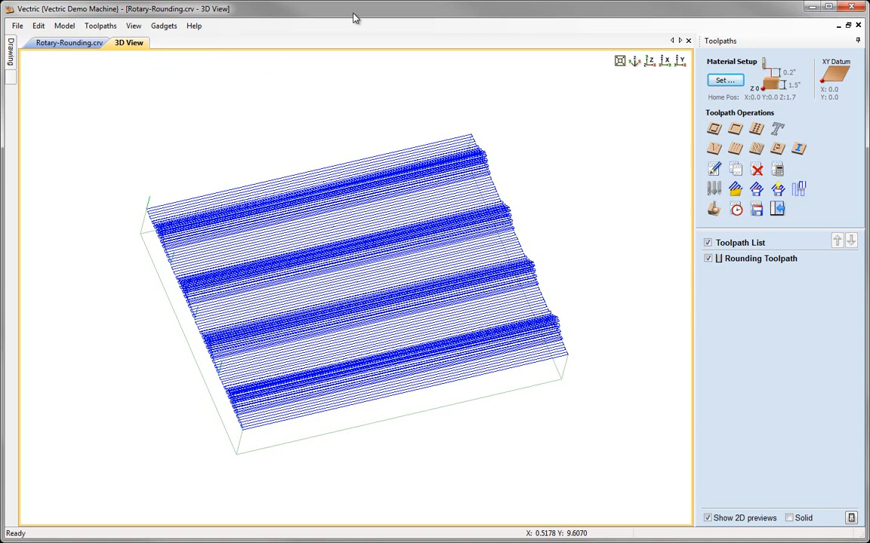